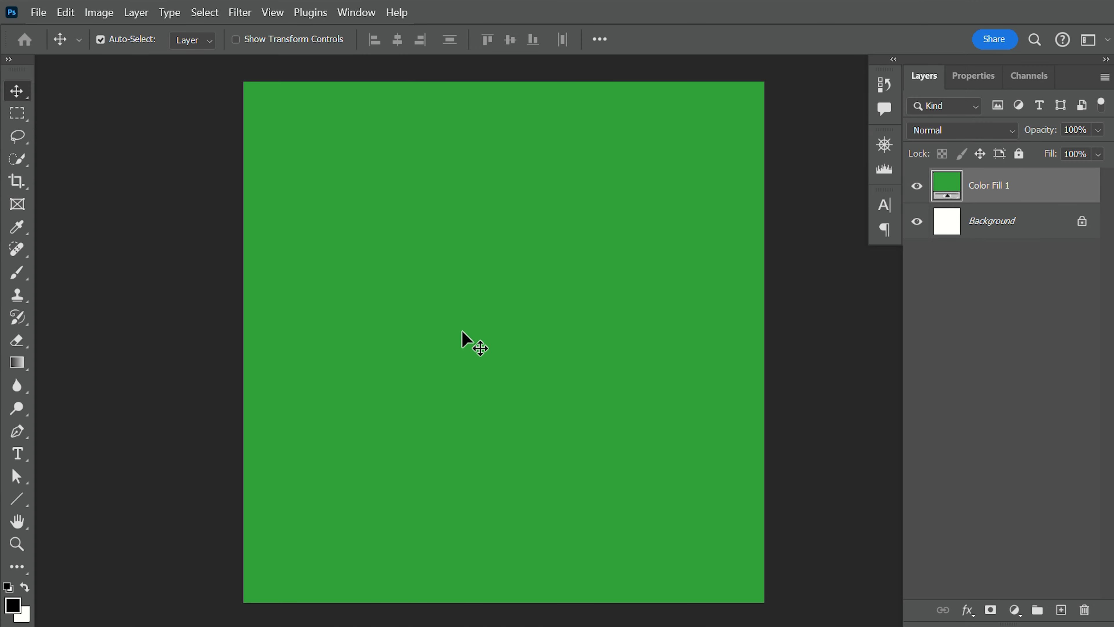
Type 'GO' at the canvas centre in Mukta Bold 24 pt and colour it white
key(t)
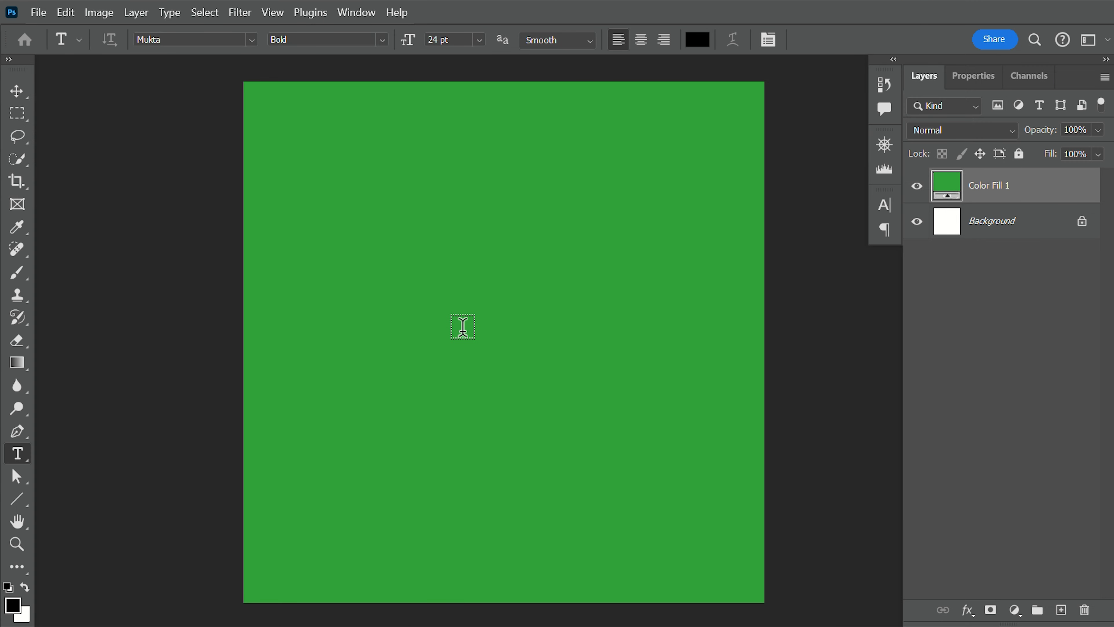
click(463, 327)
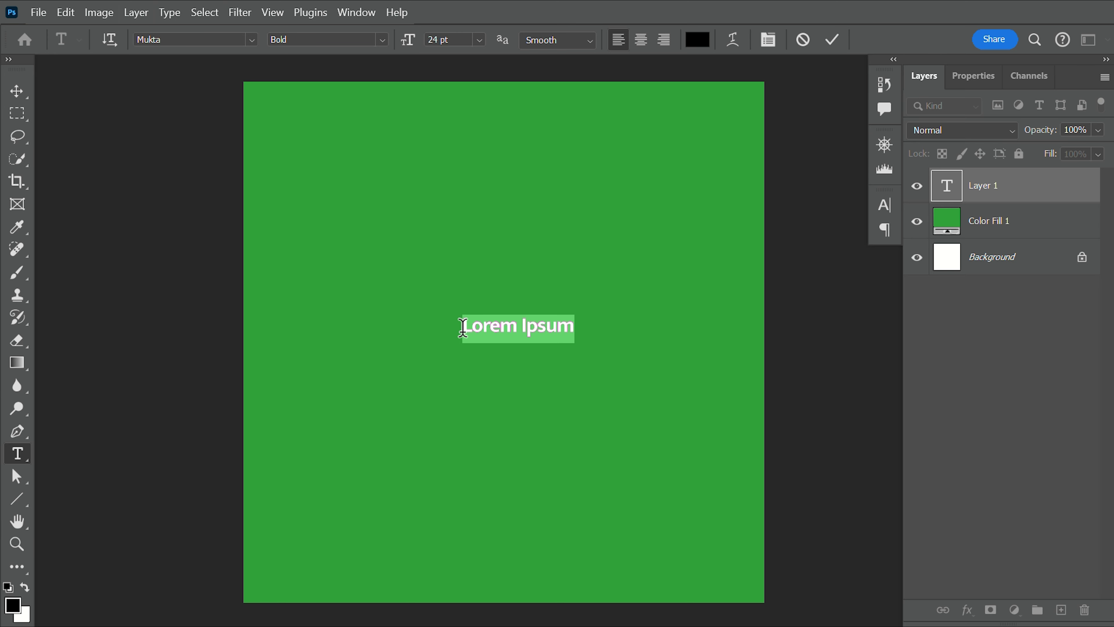
text(GO)
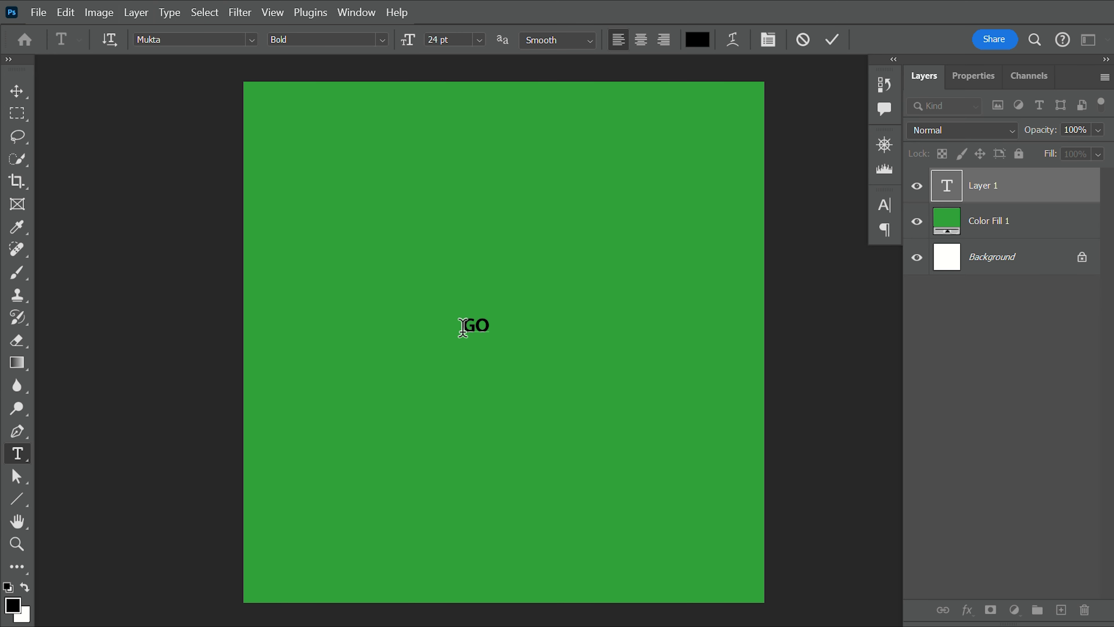
click(698, 39)
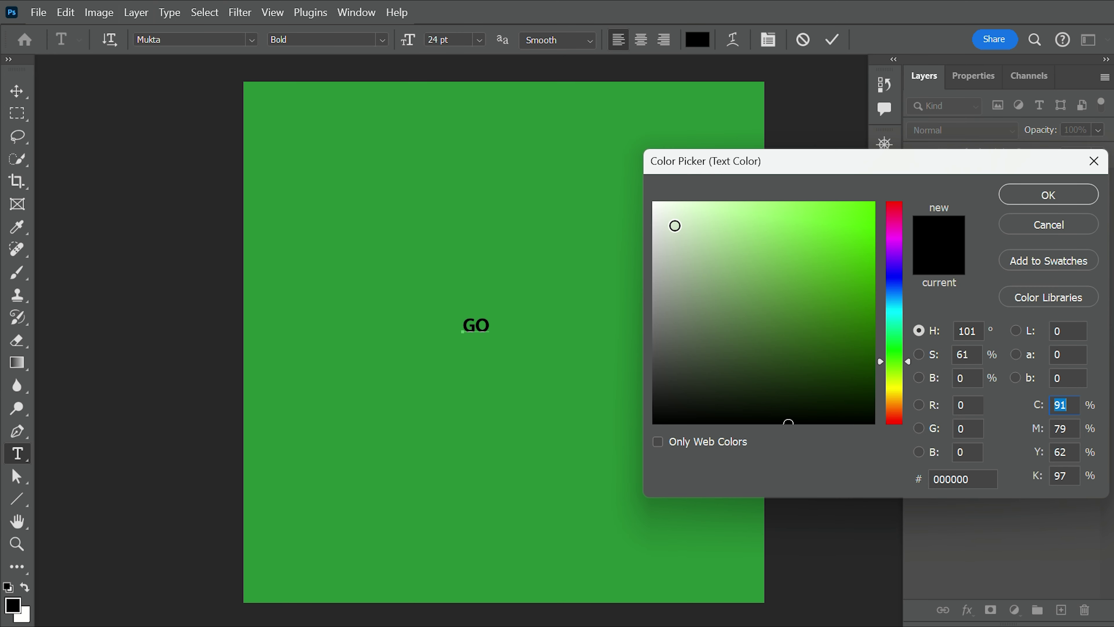
drag(674, 223, 633, 185)
click(1059, 199)
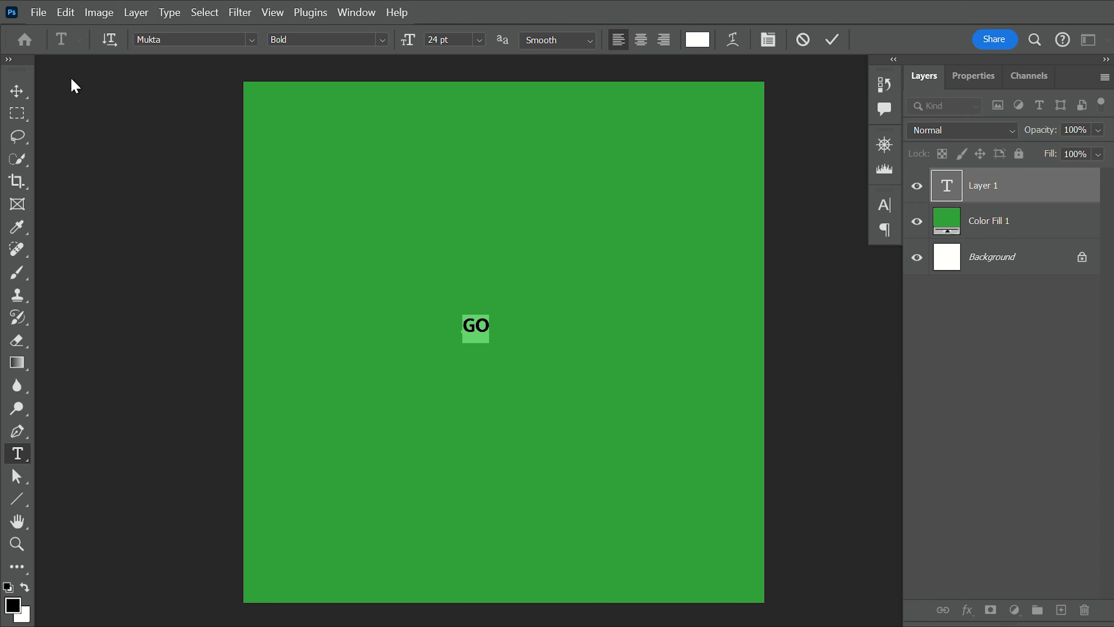
Commit the GO text, scale it up to about 1400% and centre it on the canvas
click(15, 92)
key(ctrl+t)
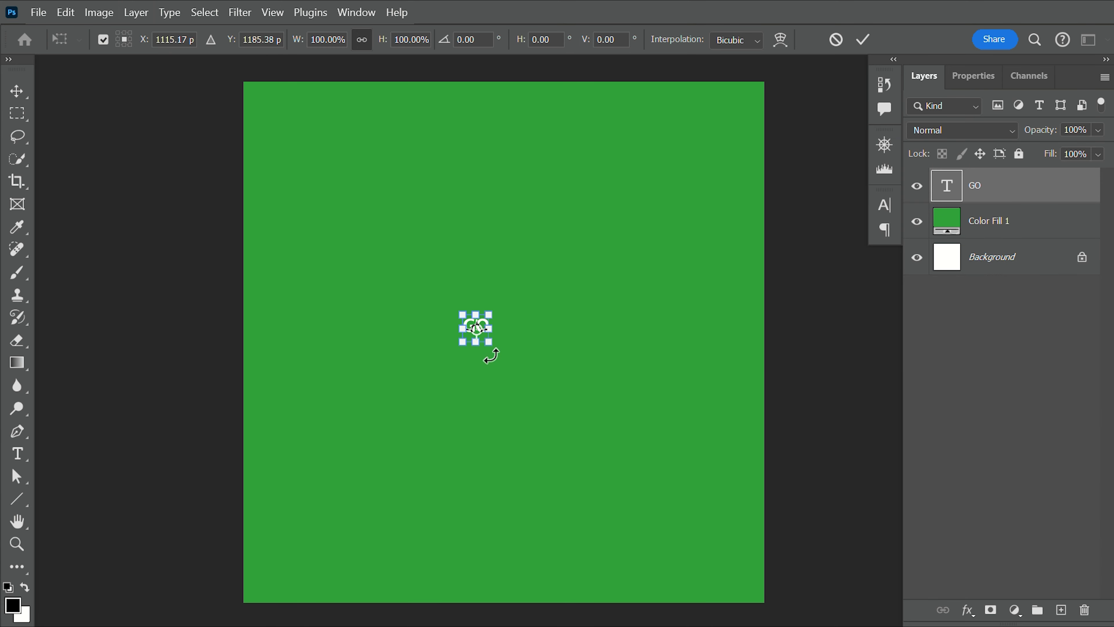
drag(492, 347, 699, 504)
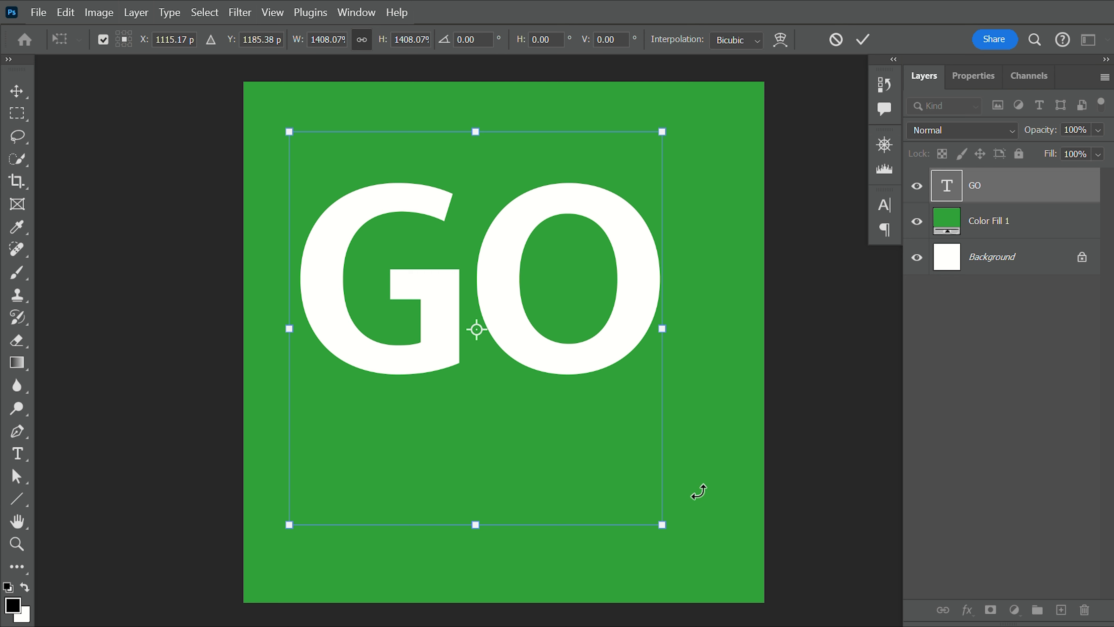
key(Return)
drag(502, 264, 517, 325)
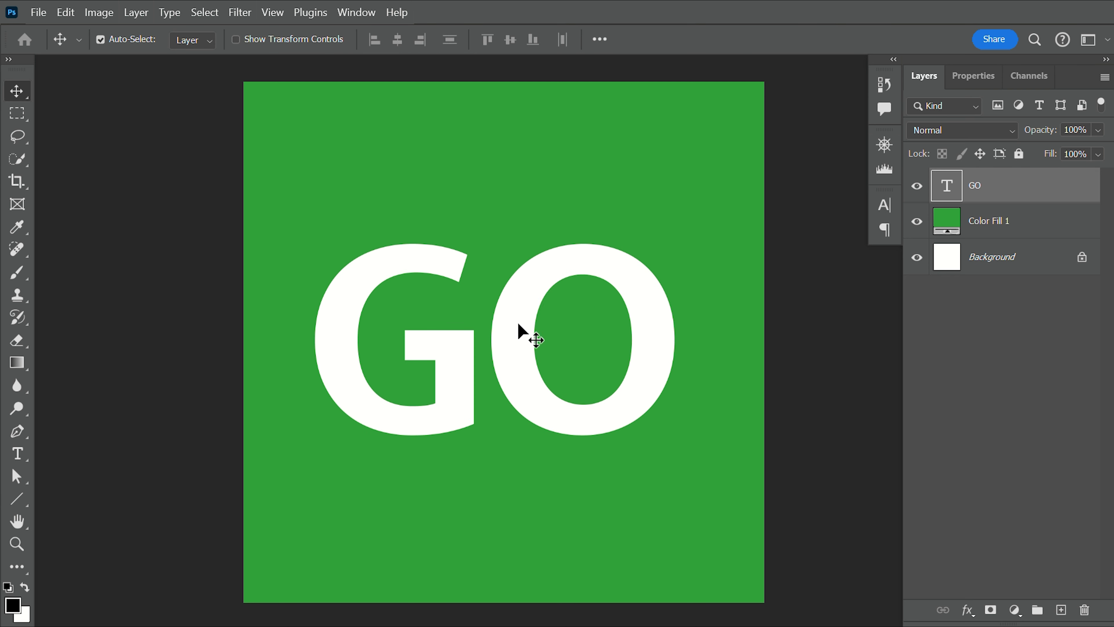
Open the Blending Options layer style settings for the GO layer
click(974, 615)
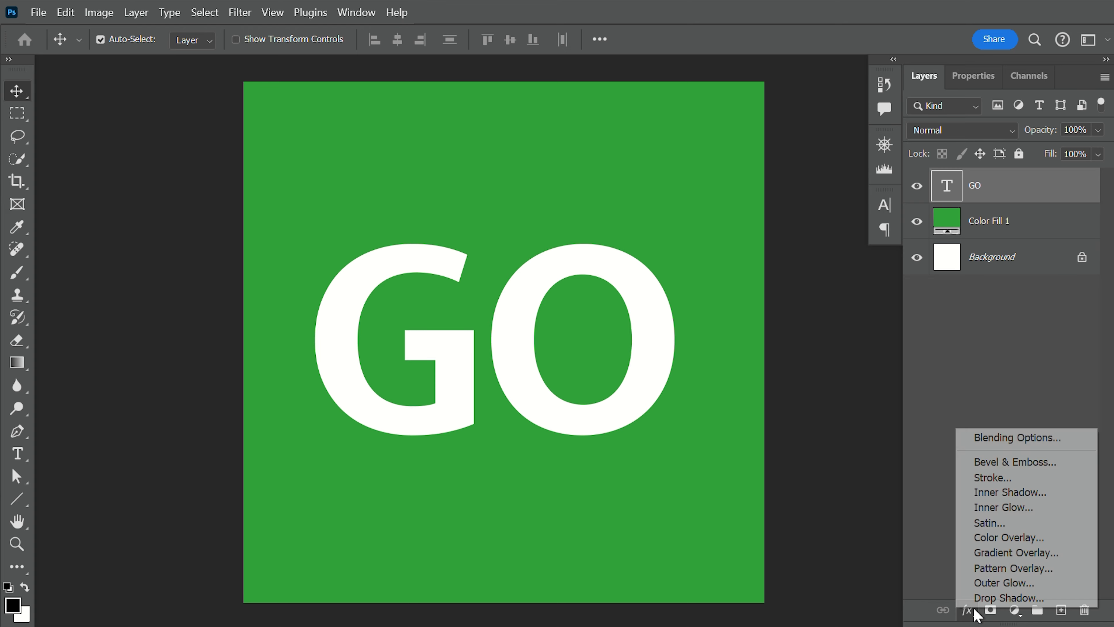
click(993, 441)
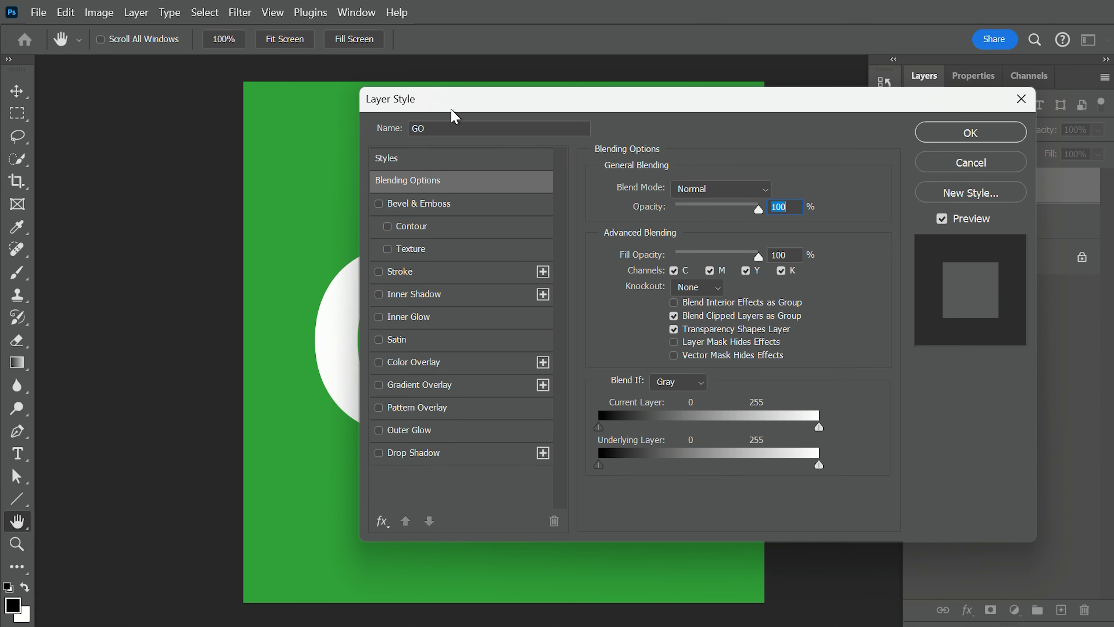
drag(452, 111, 565, 112)
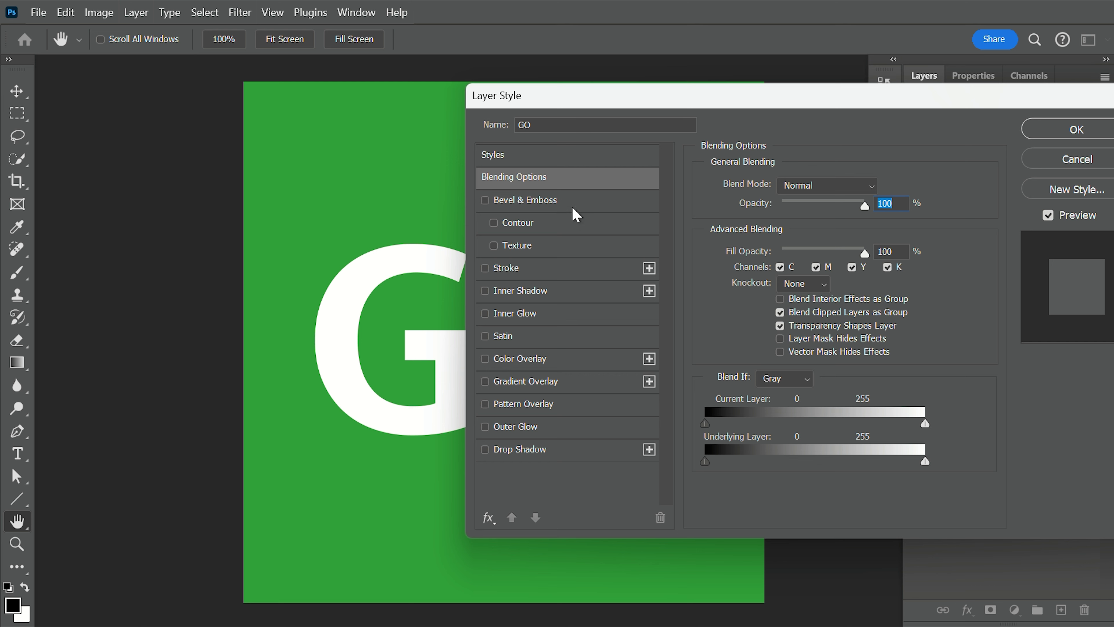
Turn on Bevel & Emboss as a Smooth Pillow Emboss with 180% depth
click(582, 203)
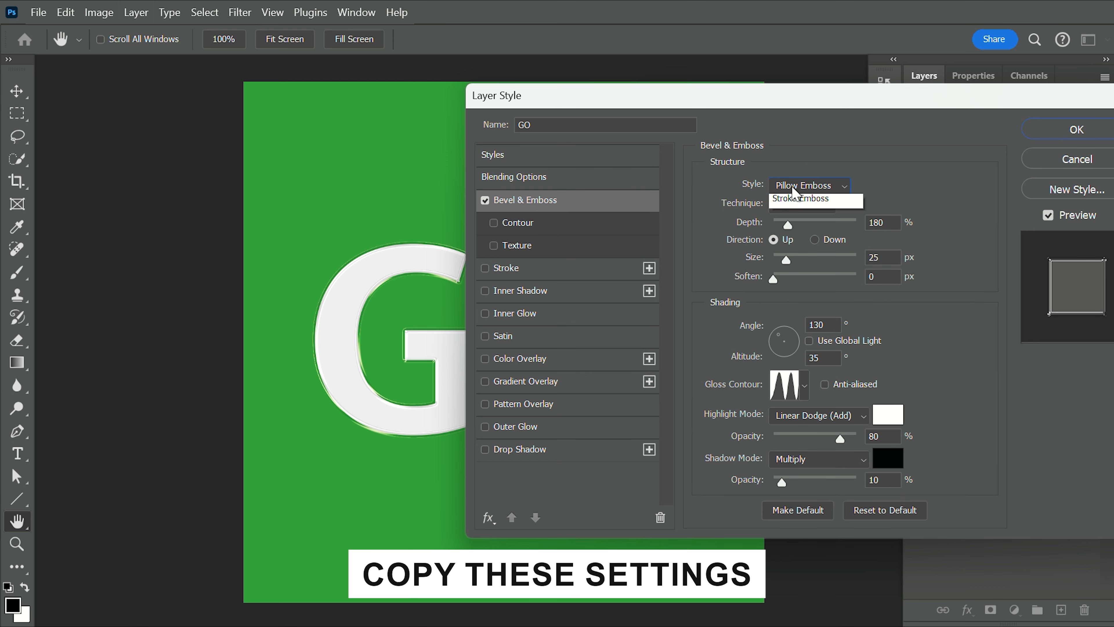
click(792, 186)
click(797, 249)
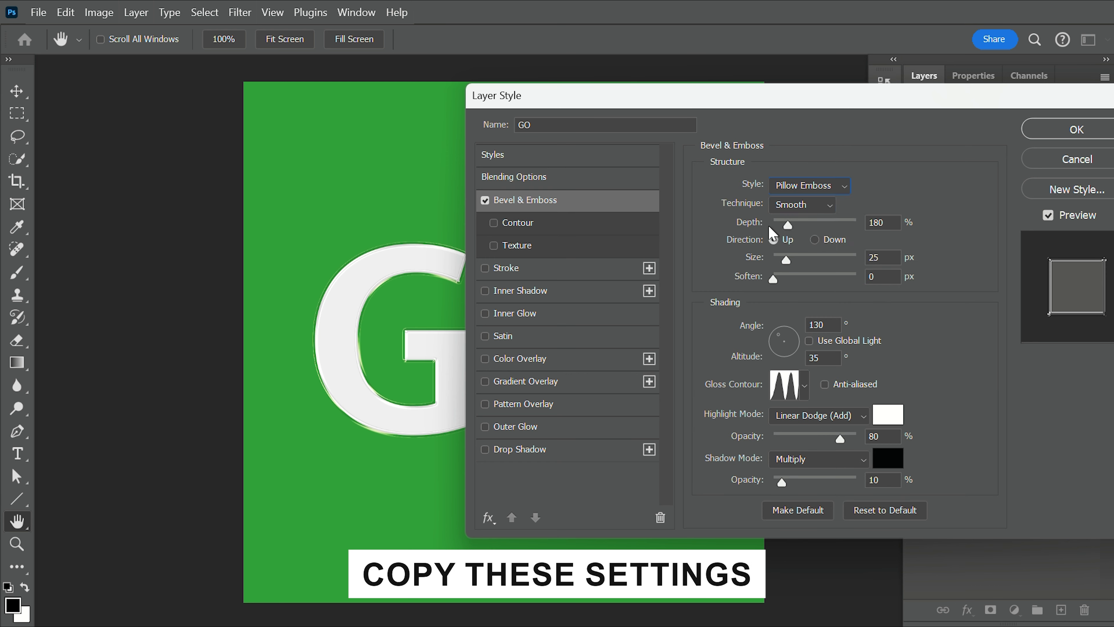
click(812, 206)
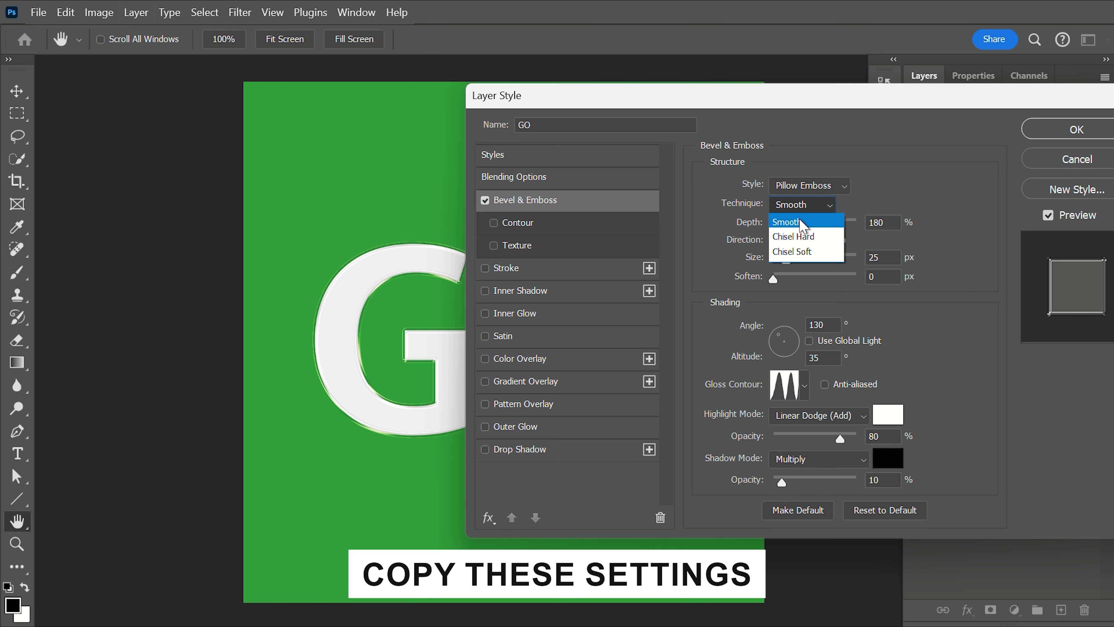
click(883, 224)
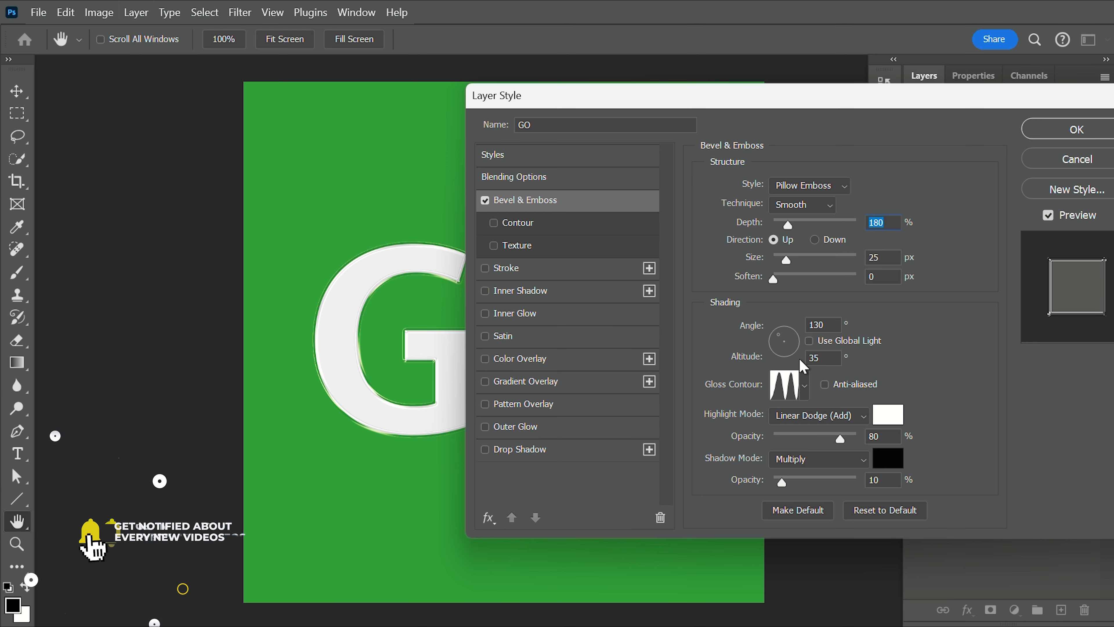
click(804, 386)
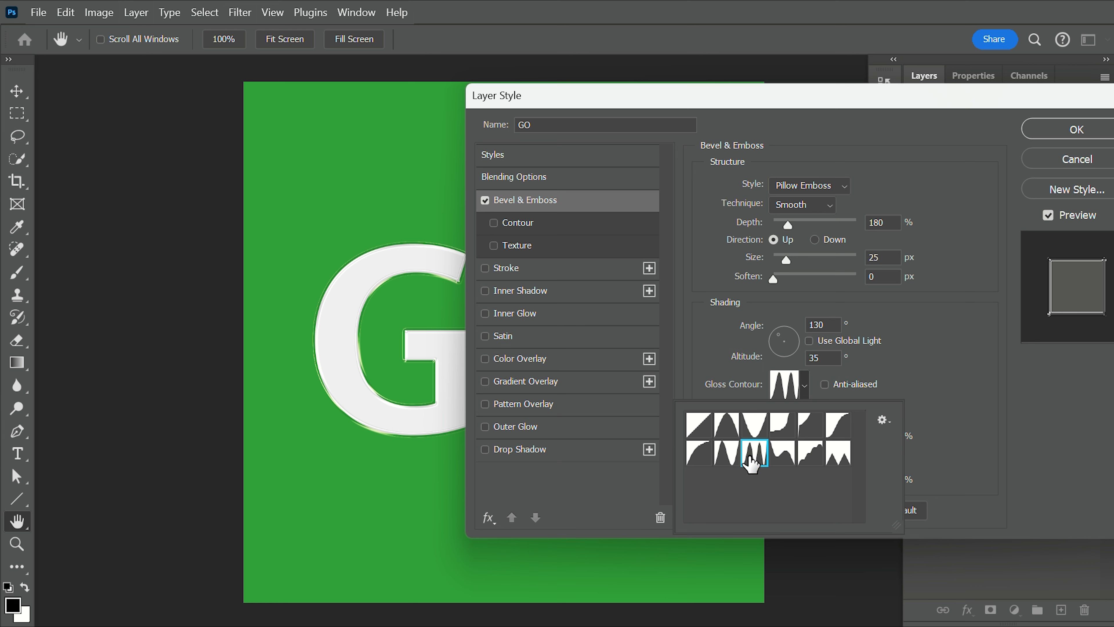
click(923, 385)
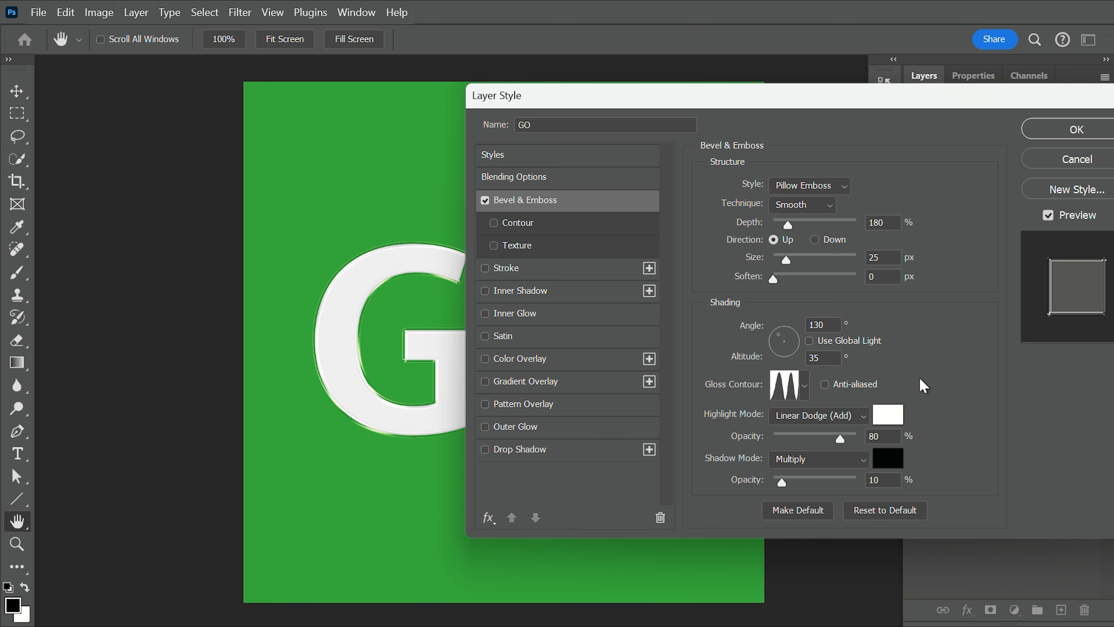
Set the bevel highlight to white Linear Dodge (Add) and the shadow to black Multiply
click(833, 415)
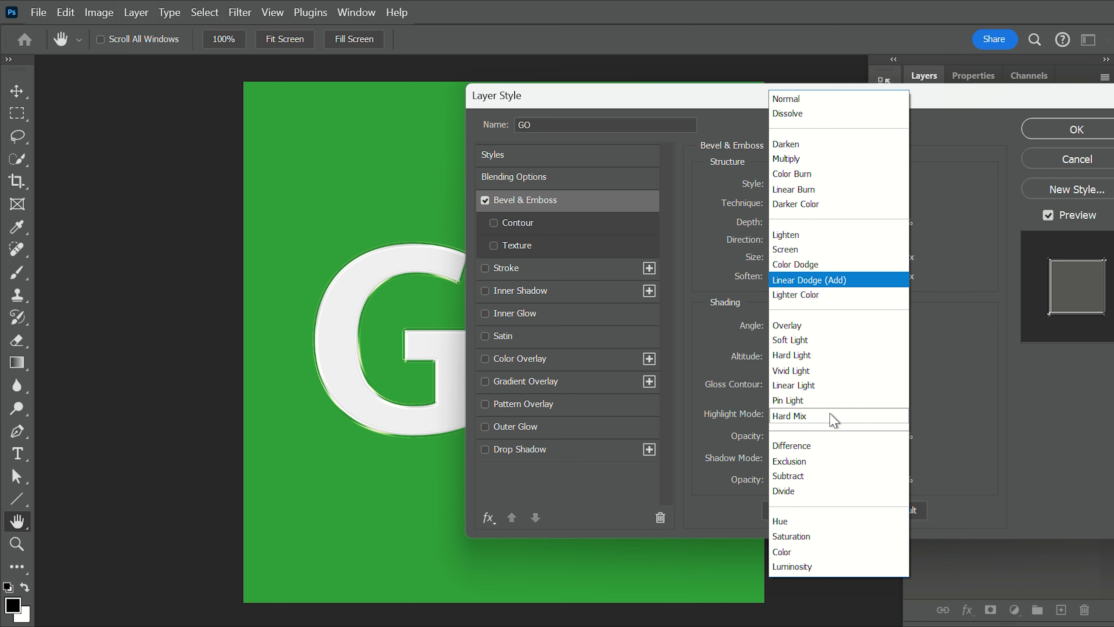
click(821, 284)
click(888, 415)
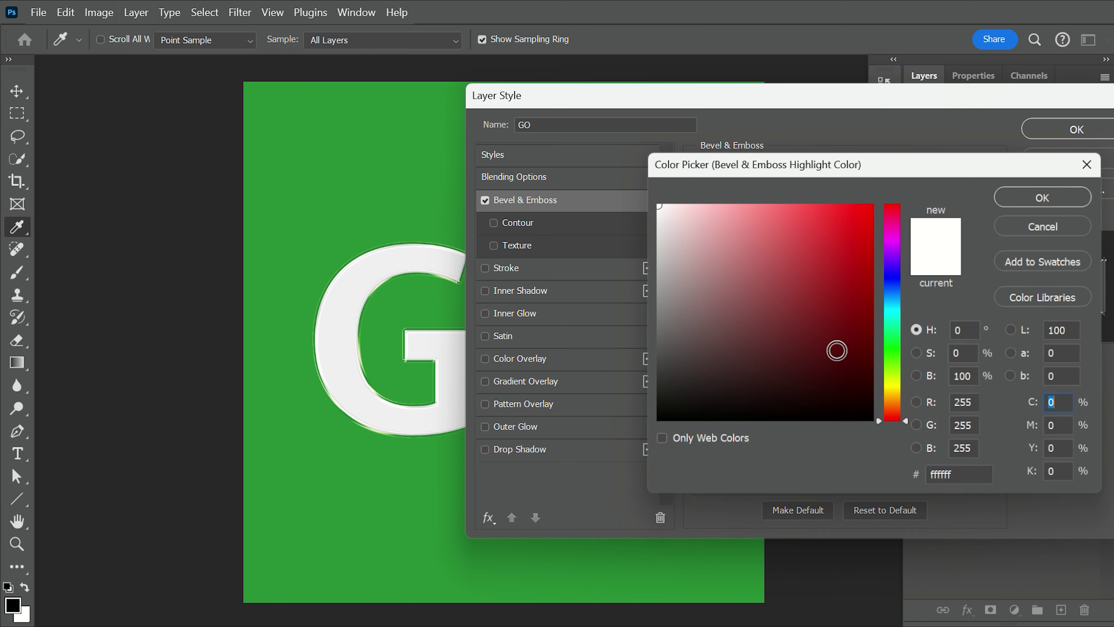
drag(835, 349, 623, 180)
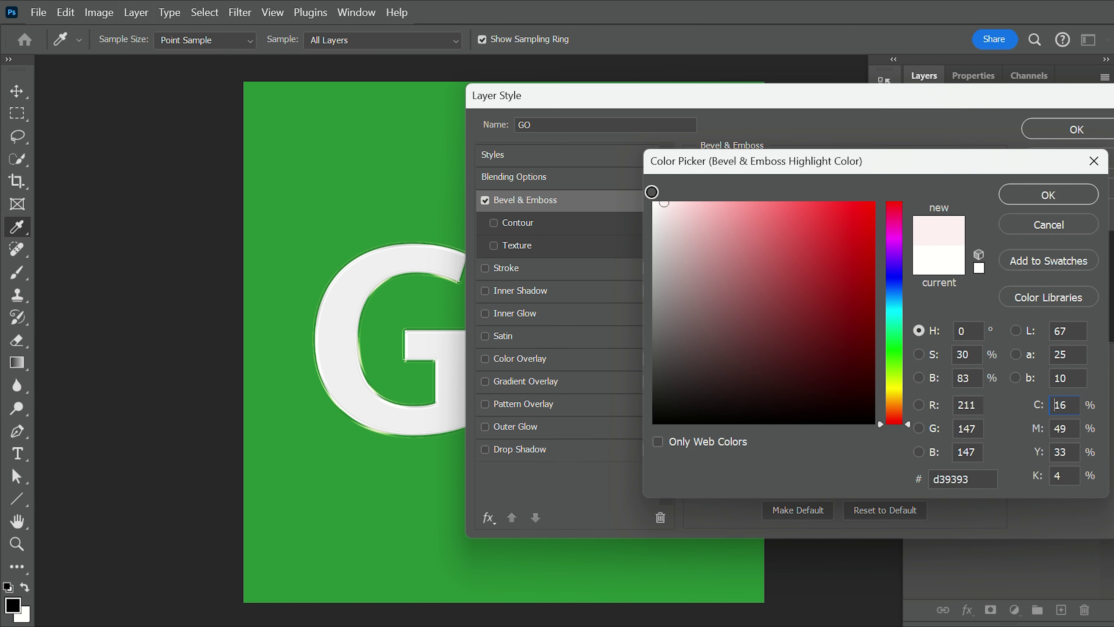
click(1041, 196)
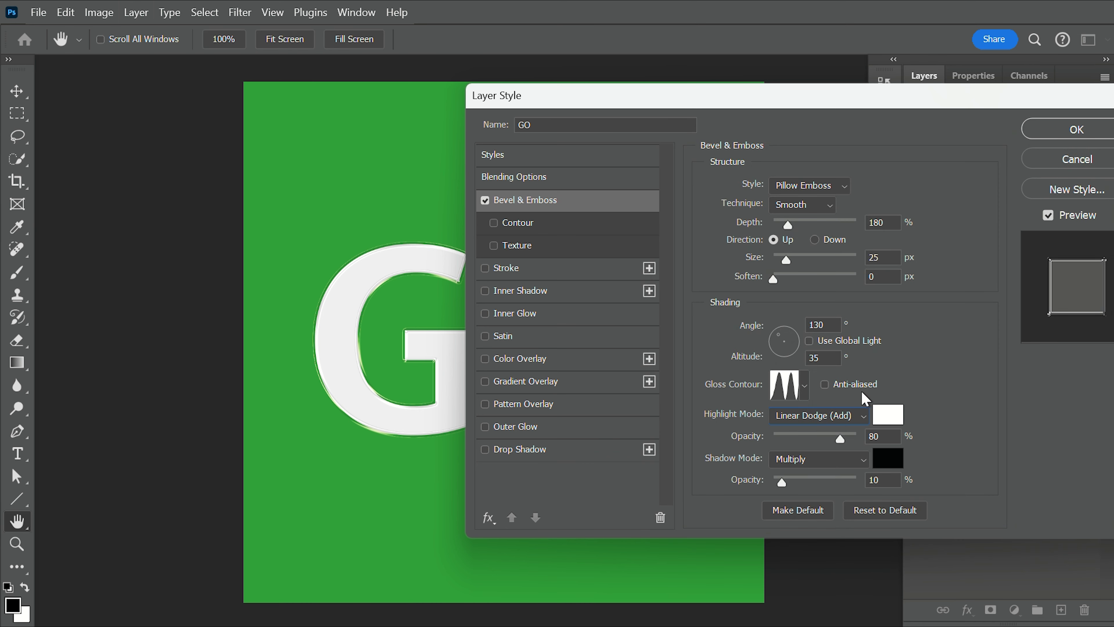
click(882, 470)
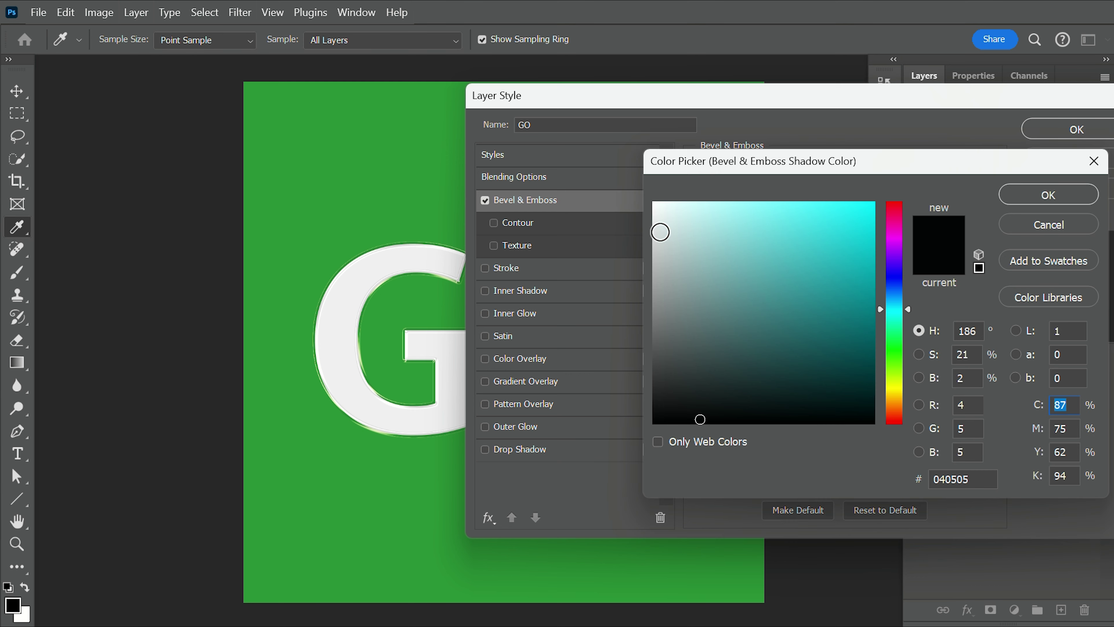
drag(706, 421, 635, 446)
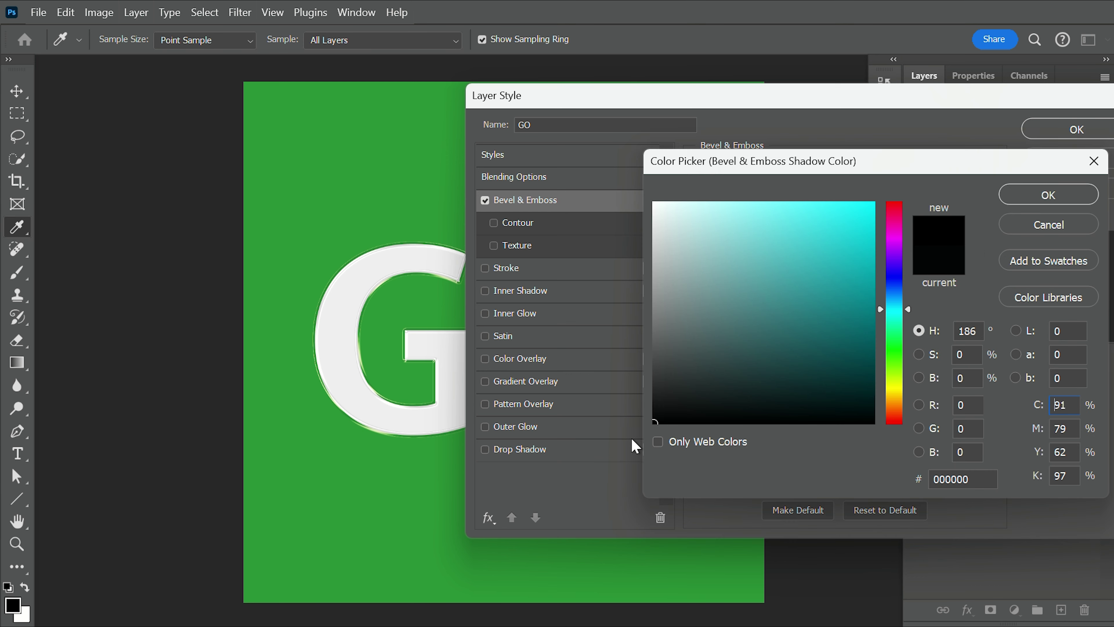
click(1035, 201)
click(851, 458)
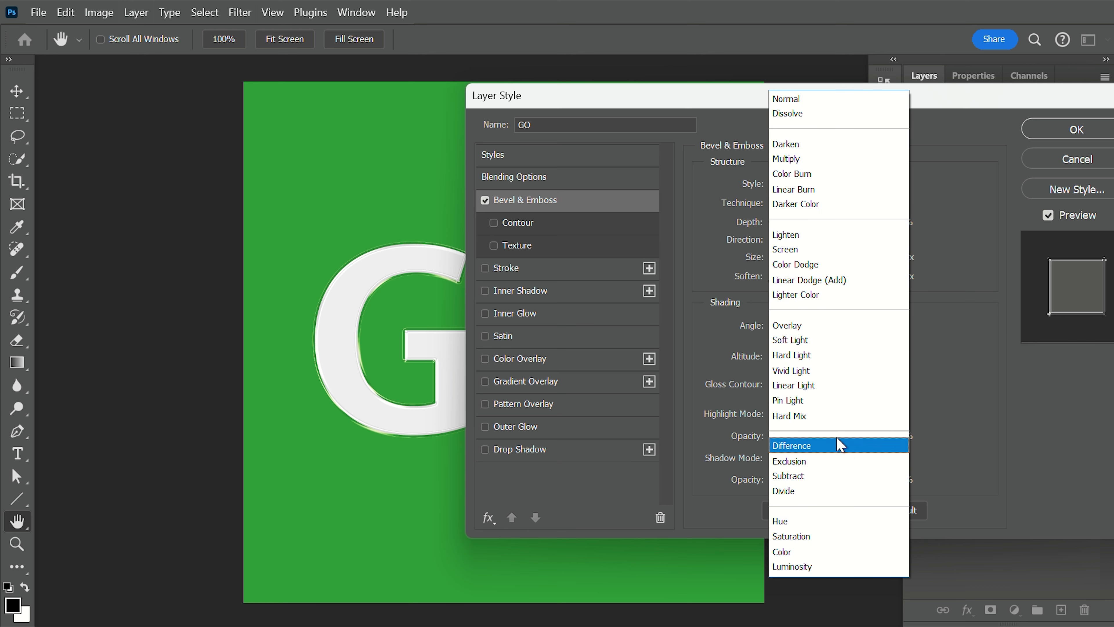
click(796, 159)
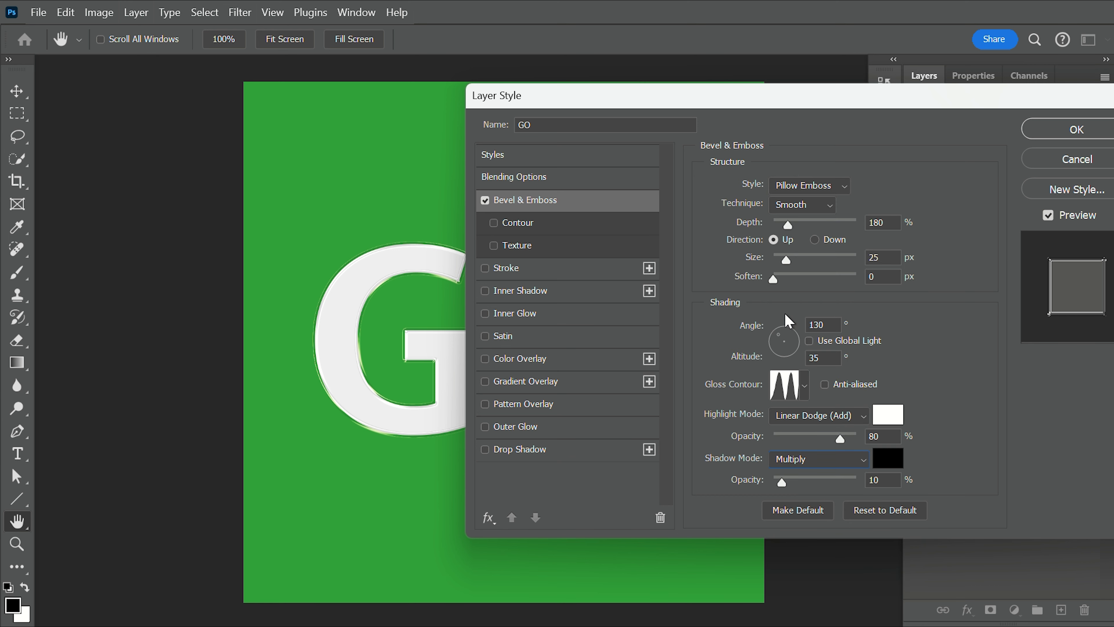
Drop the GO layer's fill opacity to 0% so the letters become transparent
click(572, 183)
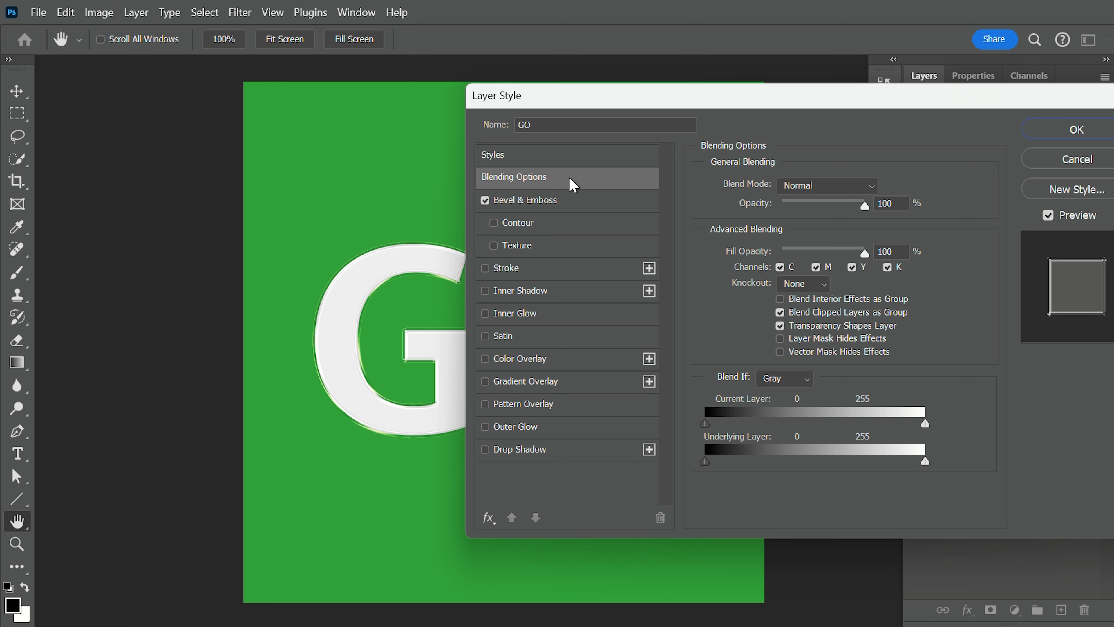
drag(864, 253, 781, 253)
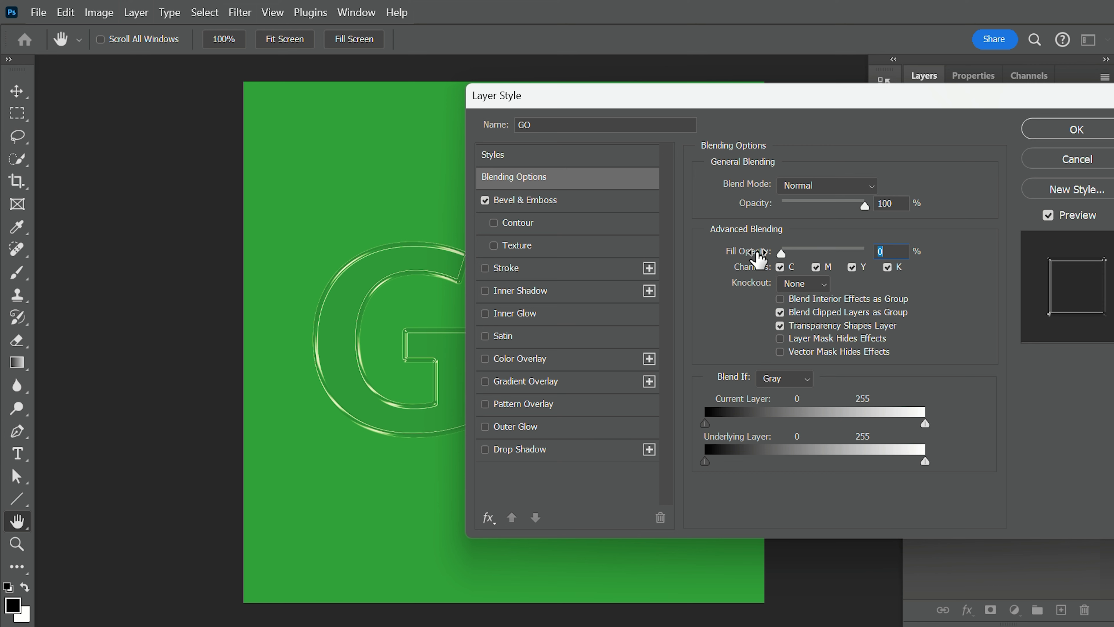
click(559, 205)
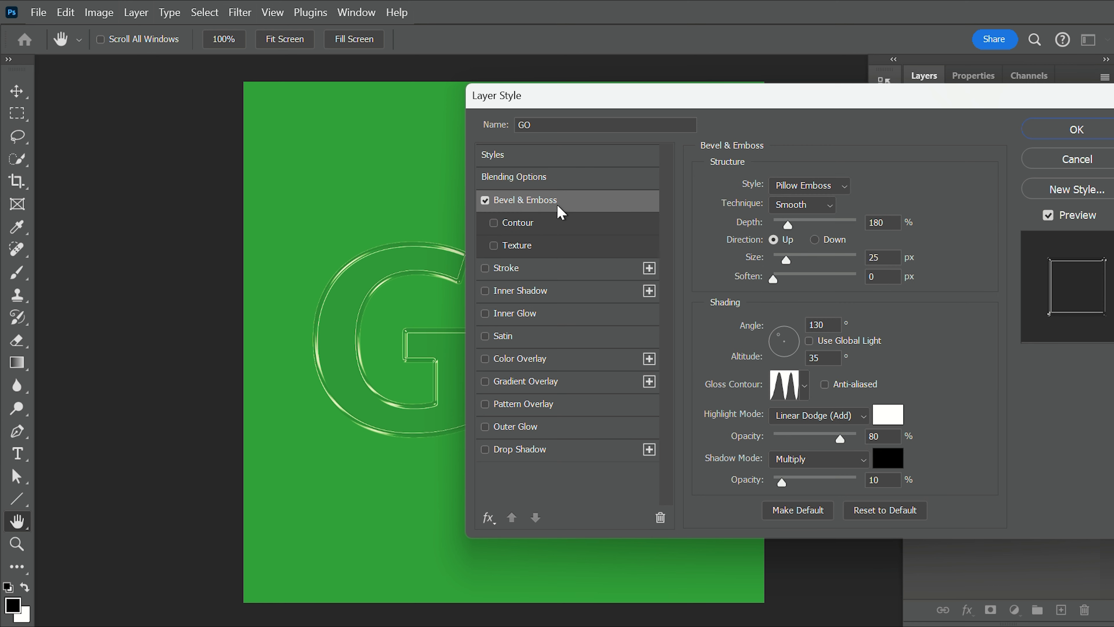
Add a Screen inner glow at 15% opacity, choke 0, size 7 px, and enable Drop Shadow
click(554, 322)
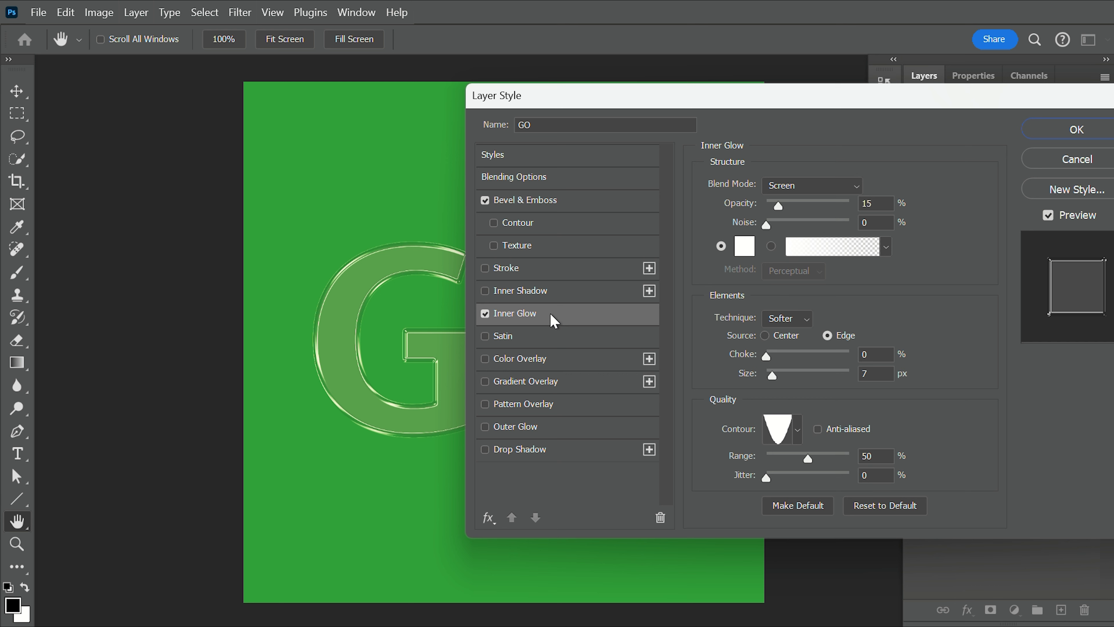
click(849, 188)
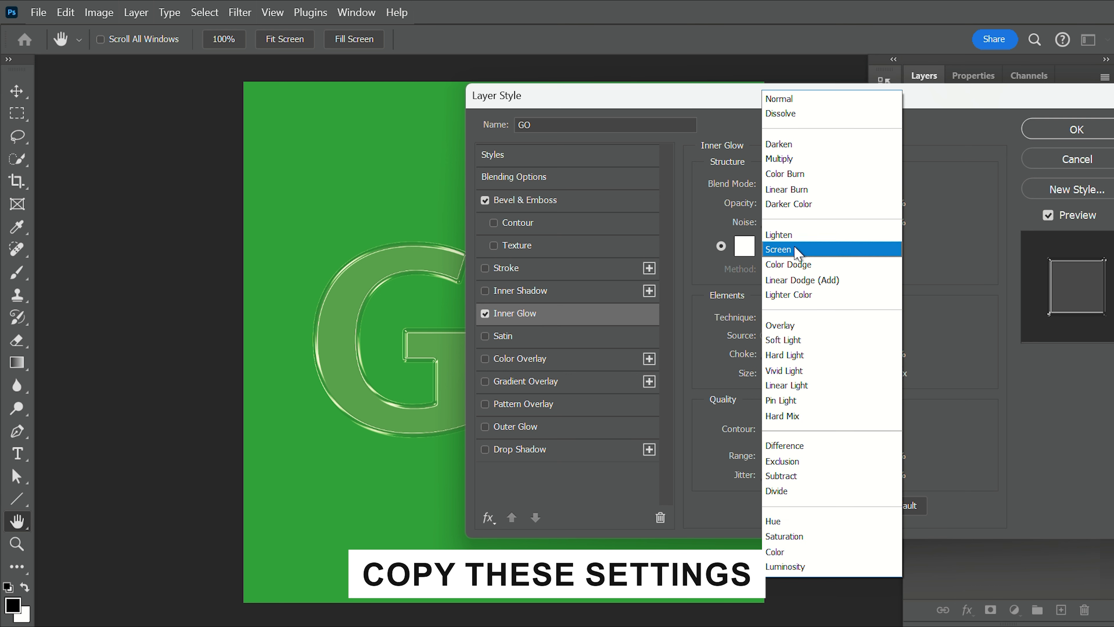
click(796, 250)
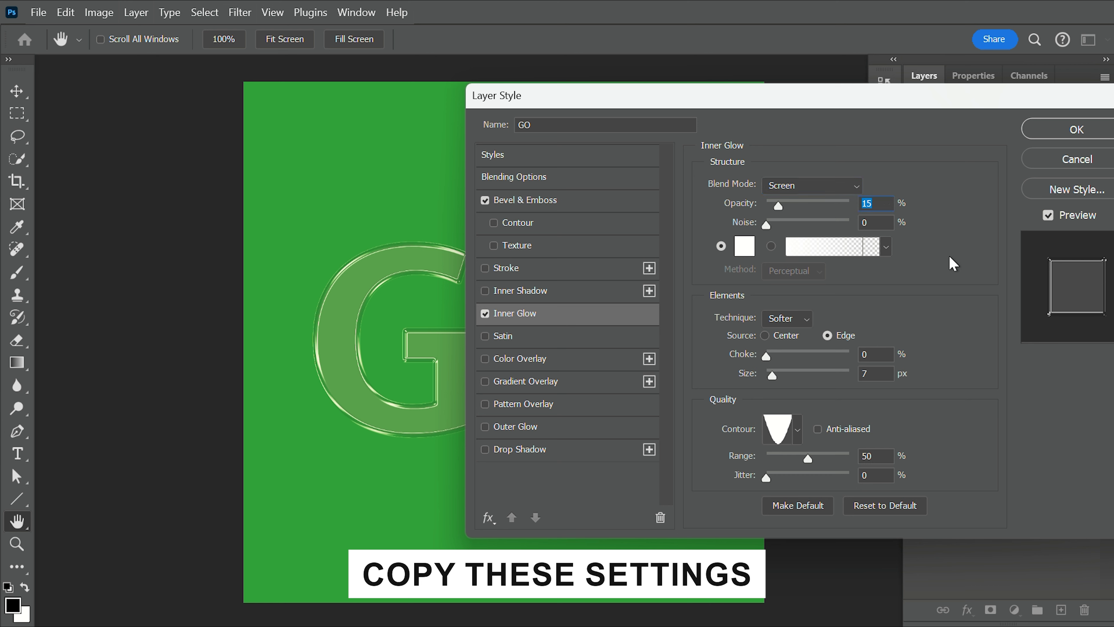
click(882, 221)
click(882, 355)
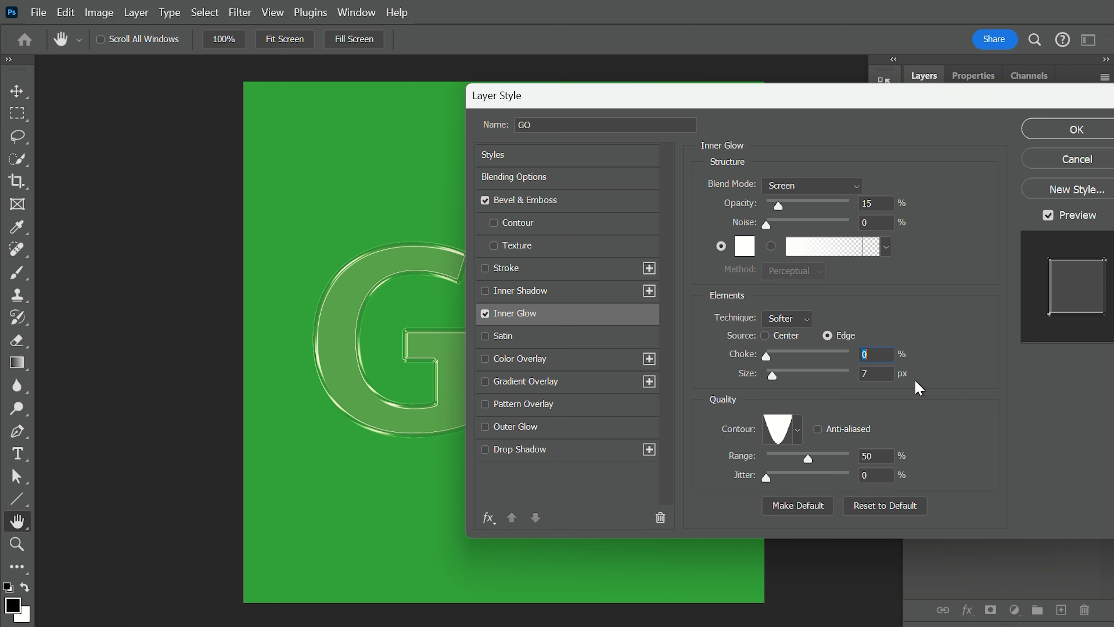
click(879, 374)
click(798, 429)
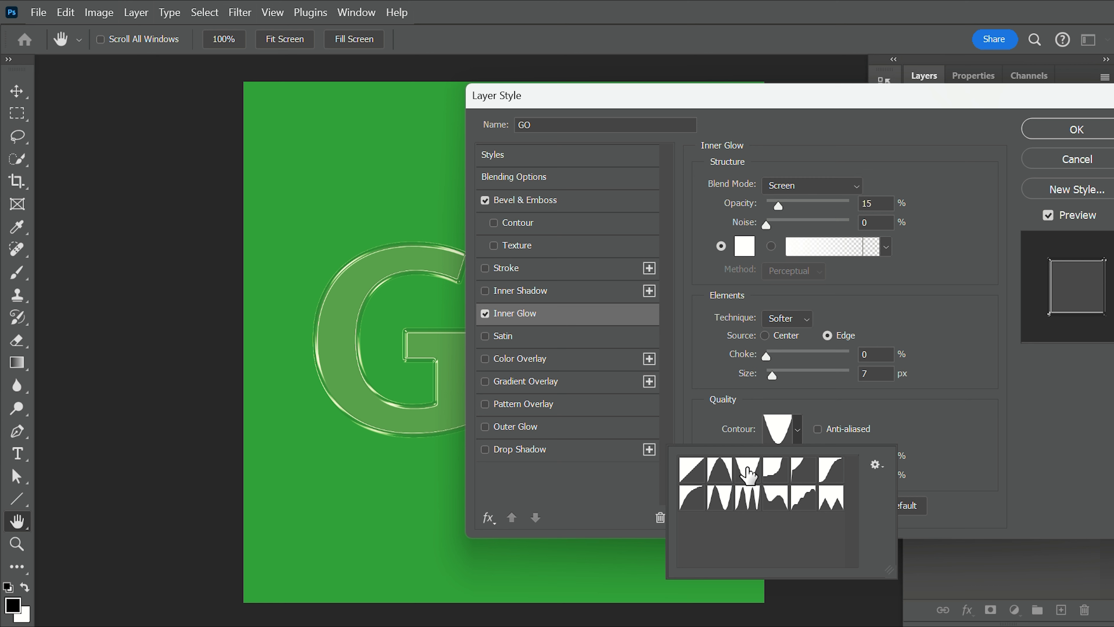
click(946, 410)
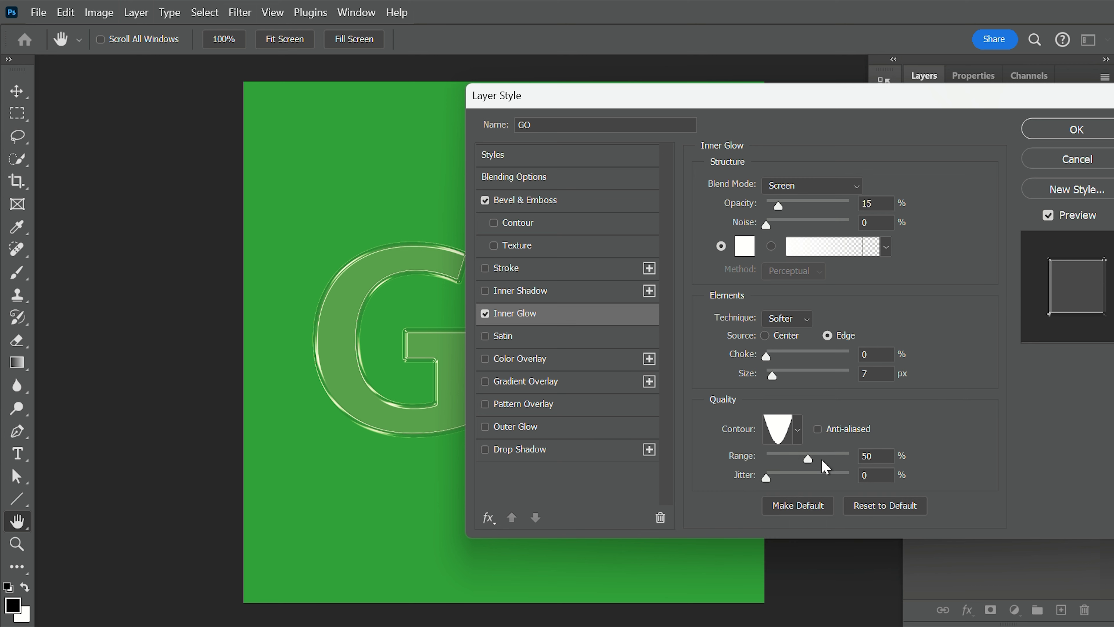
click(569, 452)
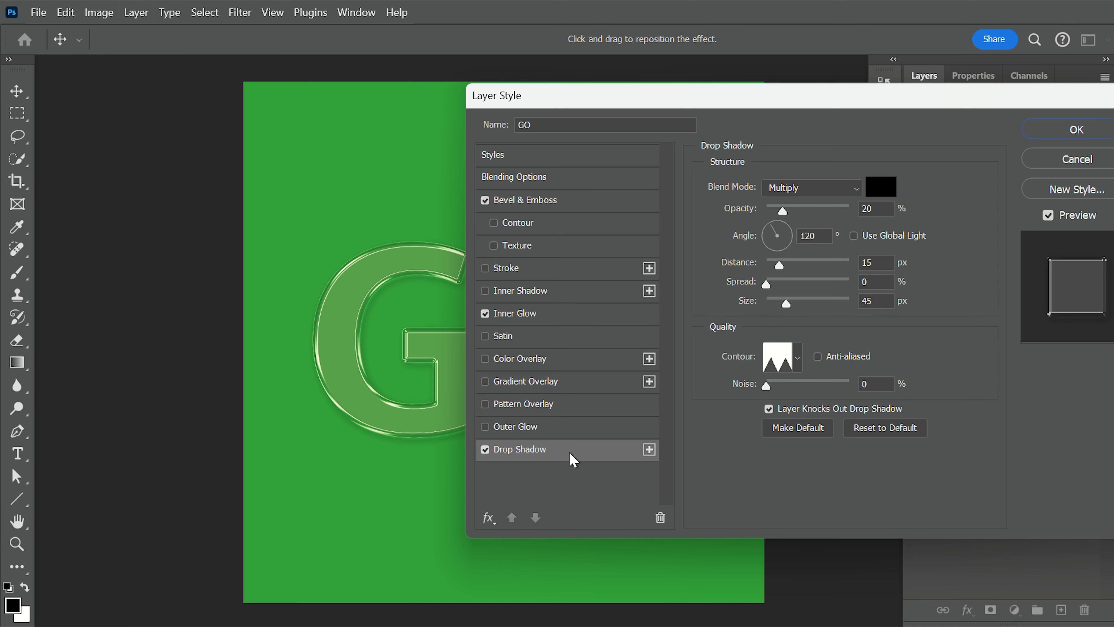
Set the drop shadow to Multiply, 20% opacity, 15 px distance, 45 px size, and apply the effects
click(813, 189)
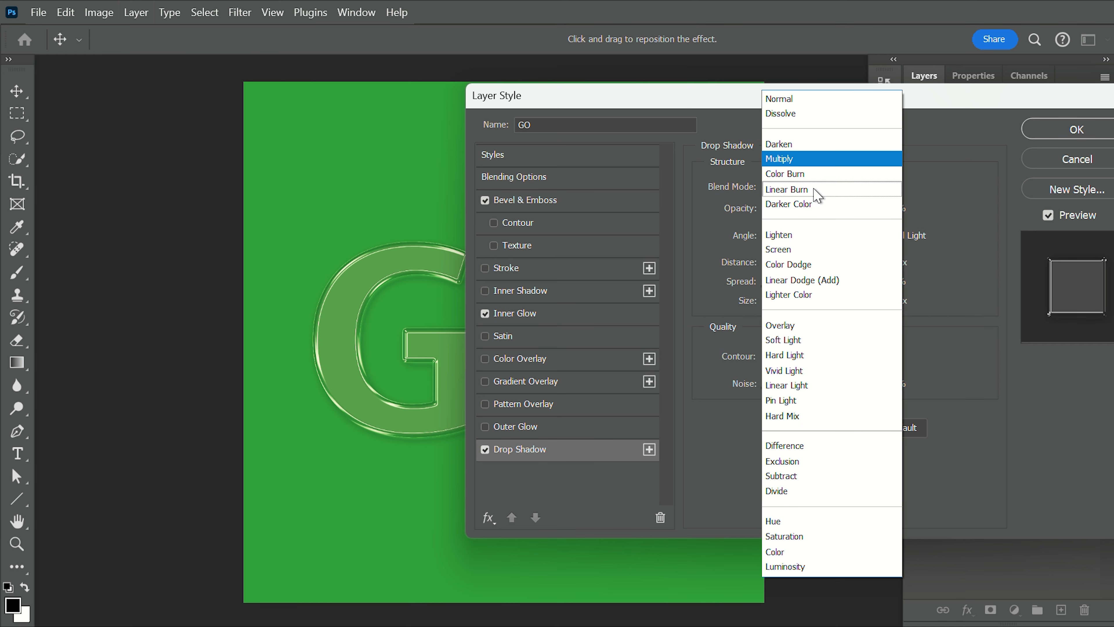
click(800, 163)
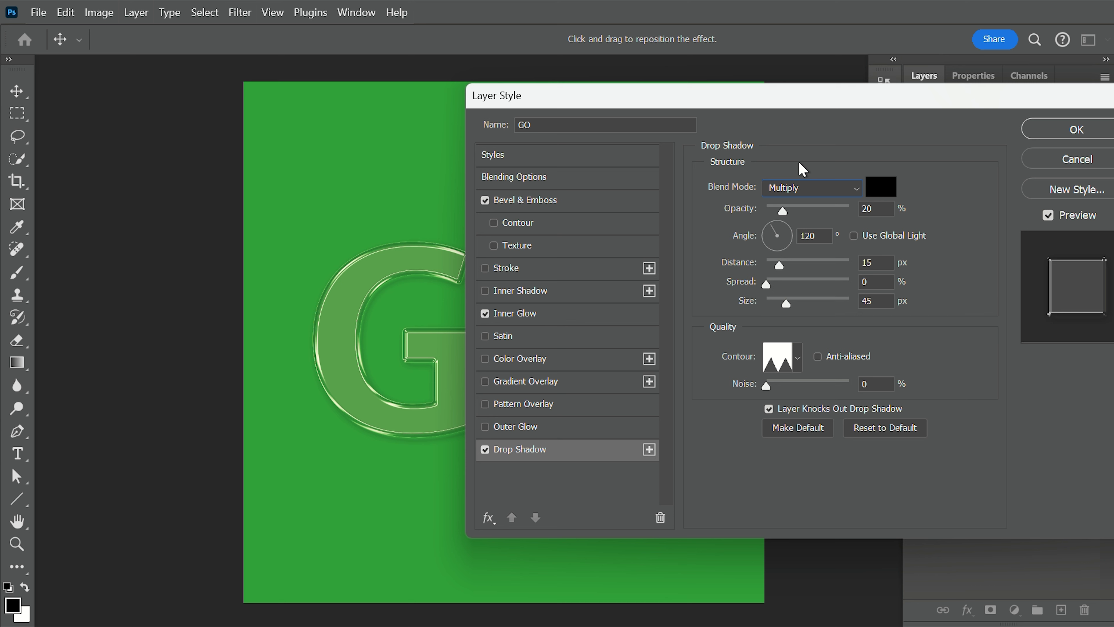
click(785, 210)
click(877, 263)
click(875, 303)
click(798, 356)
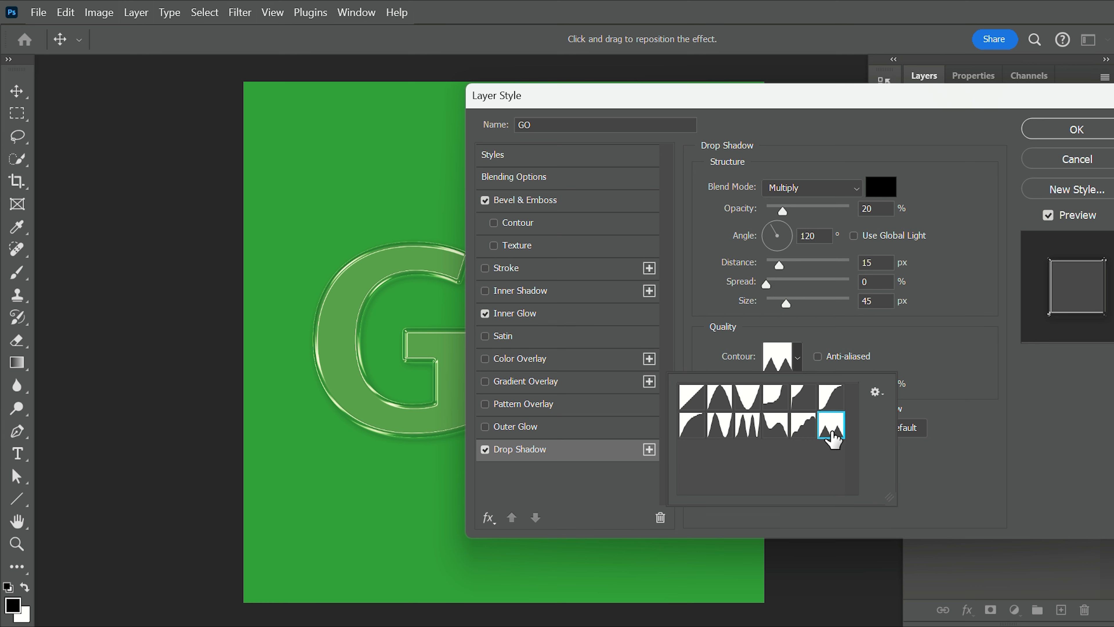
click(981, 410)
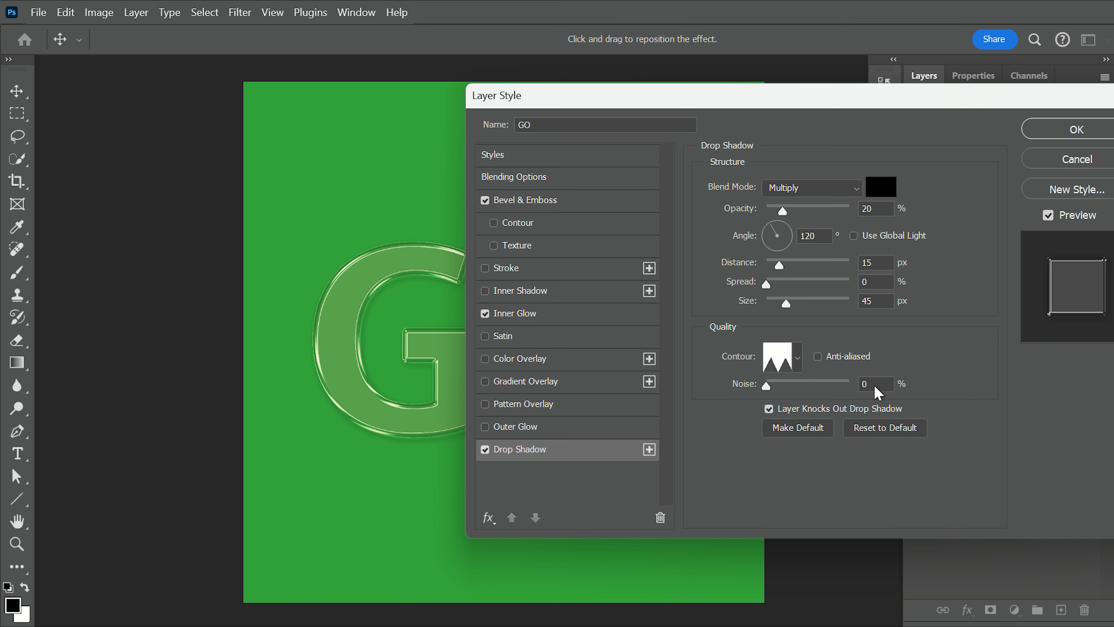
click(1067, 139)
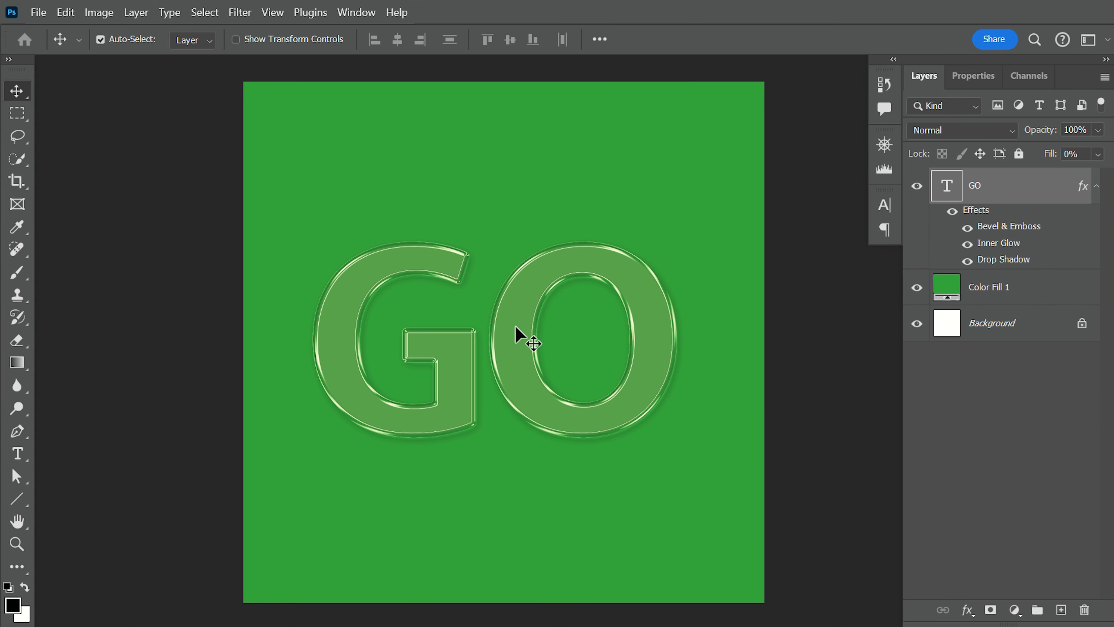
Place the glass texture, define it as a pattern named 'Glass', then delete its layer
drag(463, 32, 466, 246)
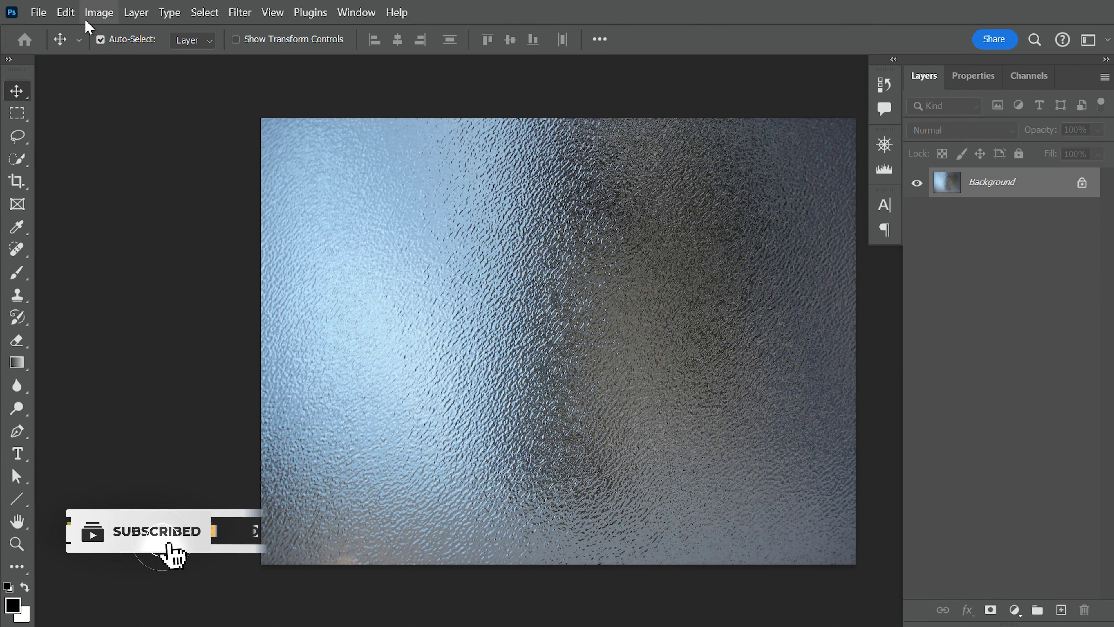
click(68, 17)
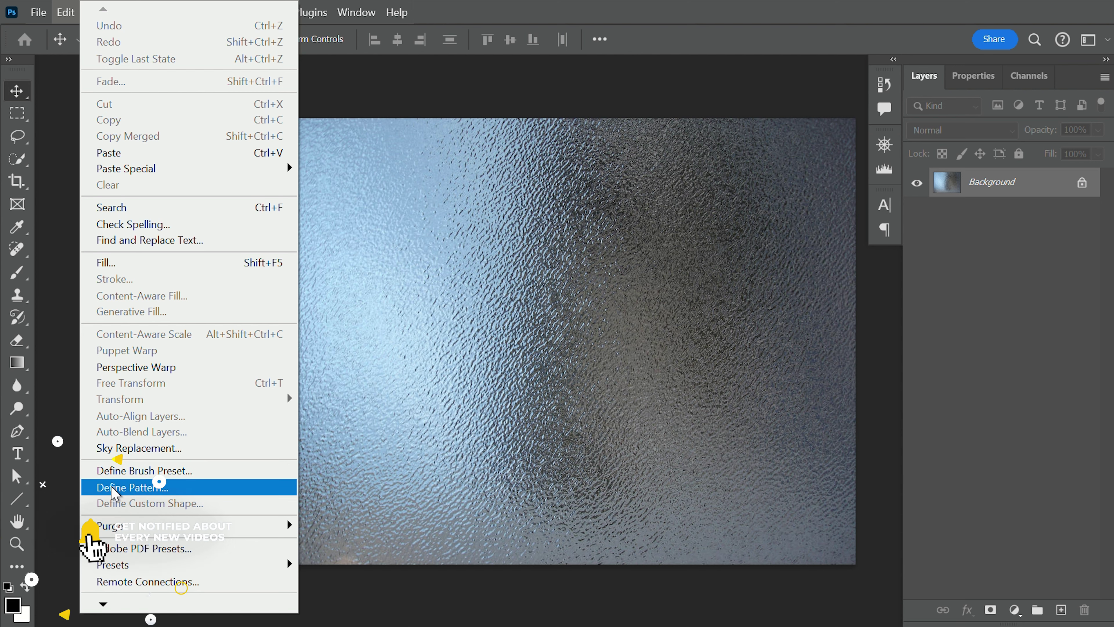
click(119, 487)
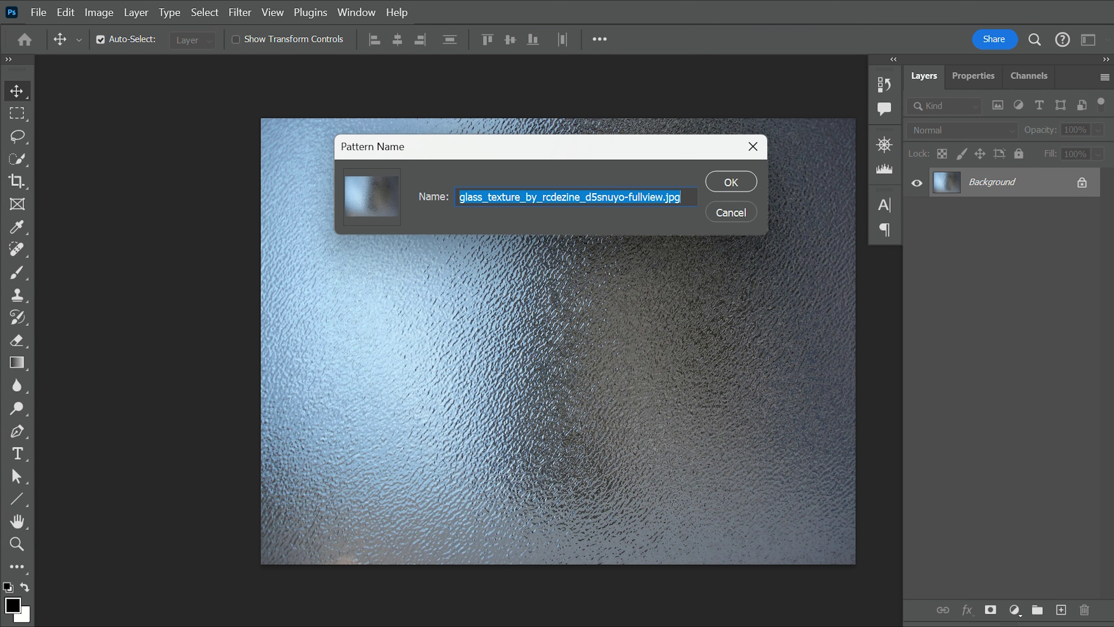
text(Glass)
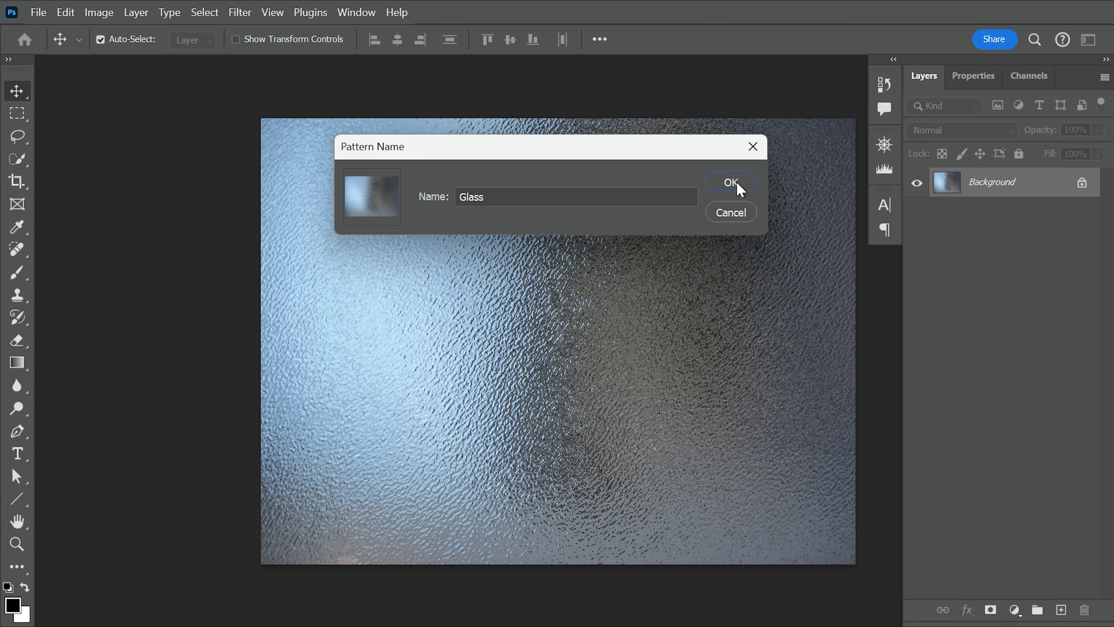
click(739, 189)
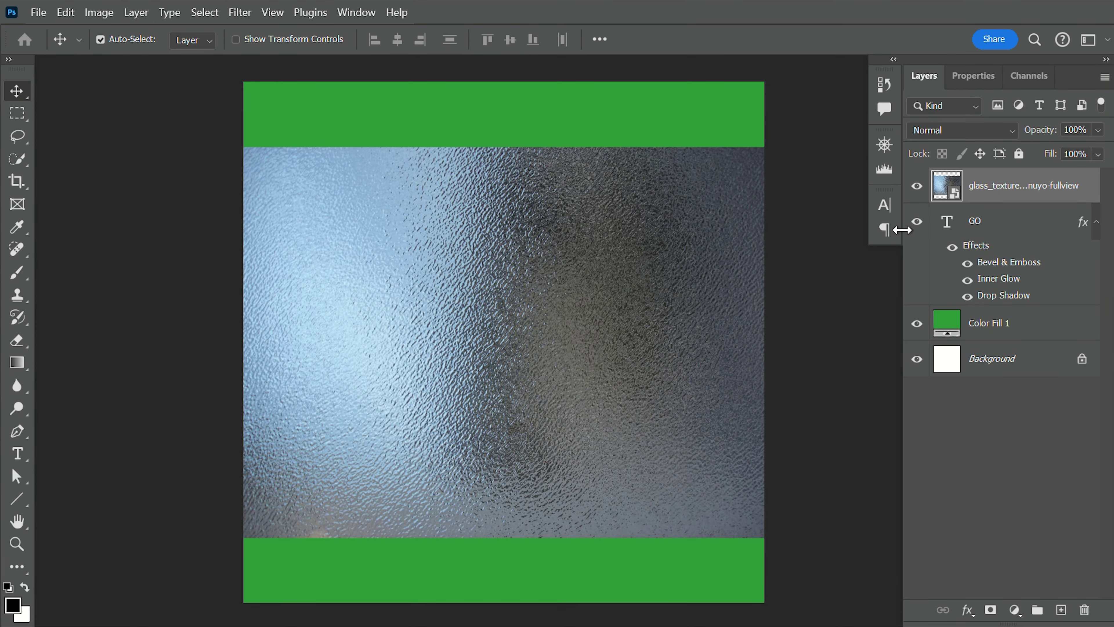
drag(1062, 191, 1083, 610)
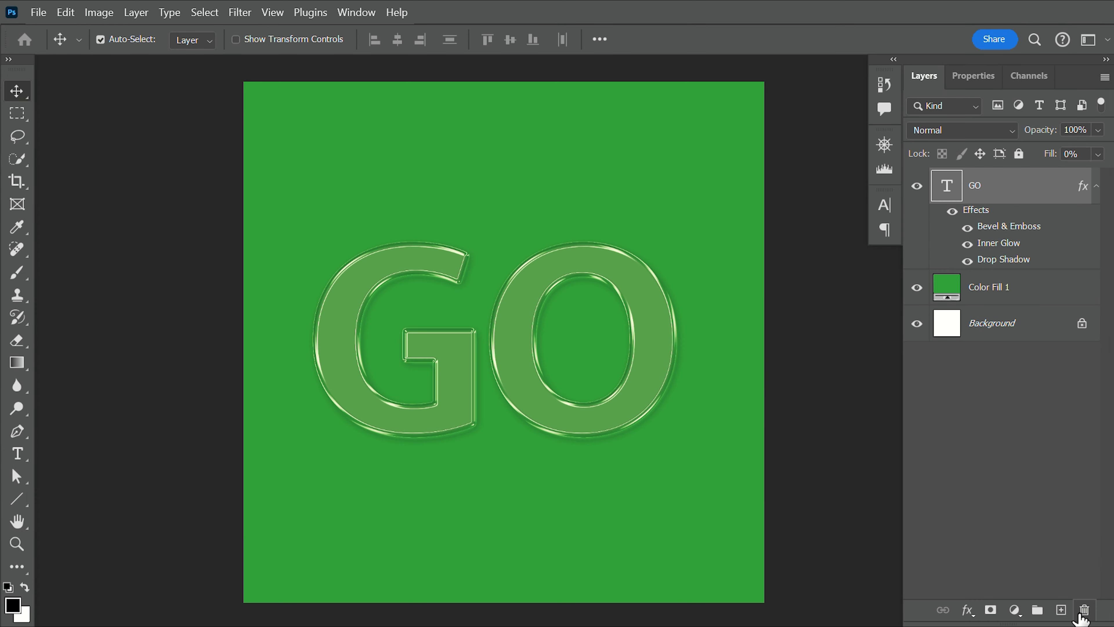
click(630, 291)
Add a Pattern Overlay using the Glass pattern, snapped to origin at 207% scale
click(968, 611)
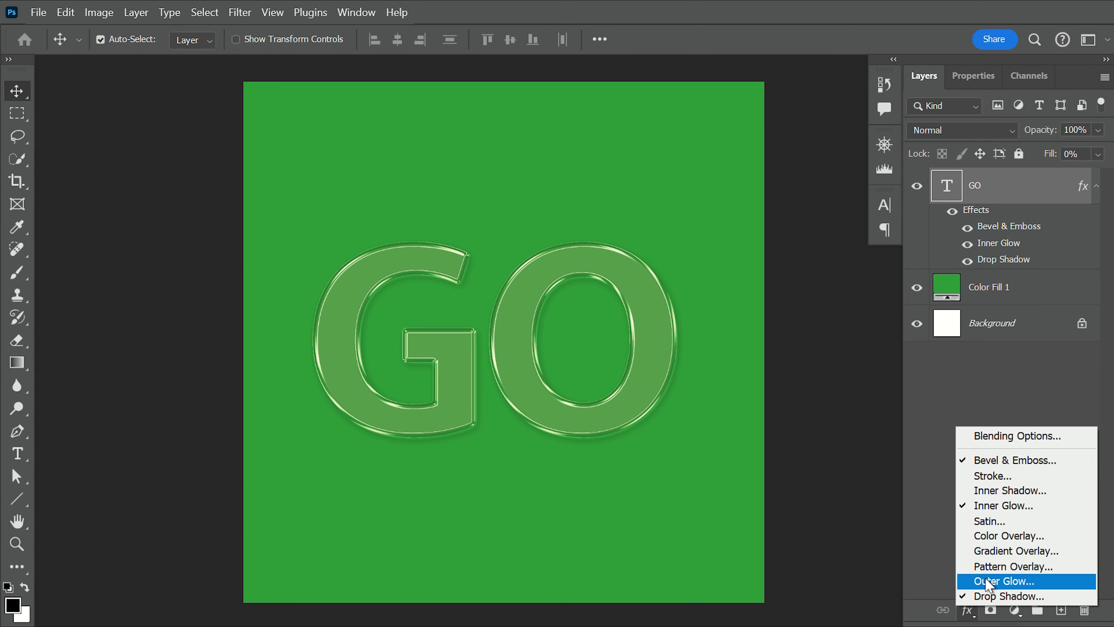
click(991, 569)
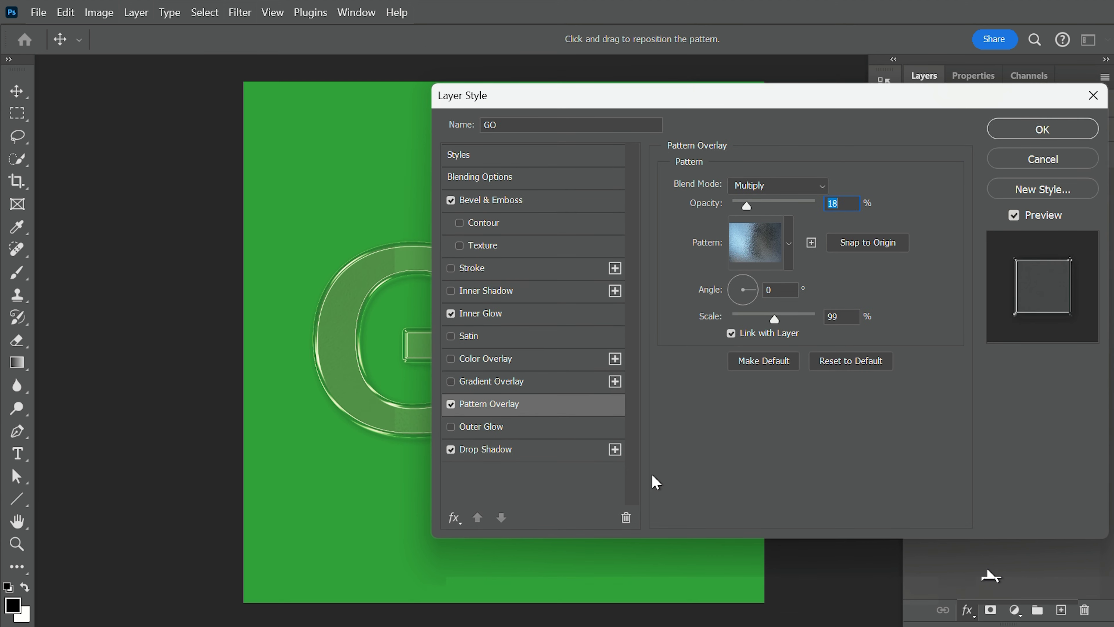
click(767, 256)
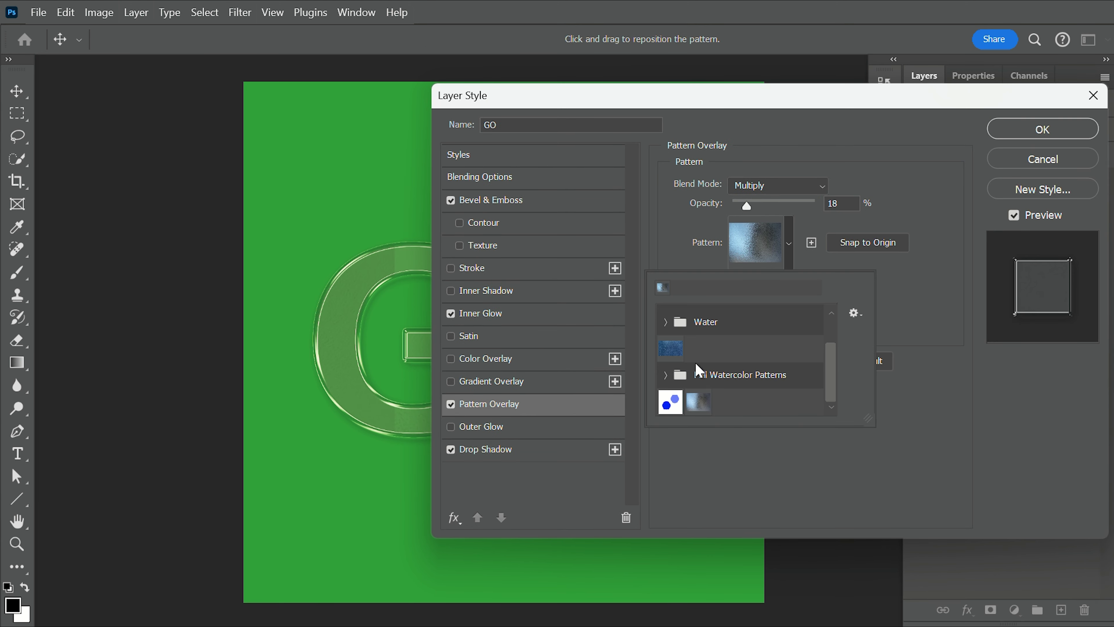
click(703, 410)
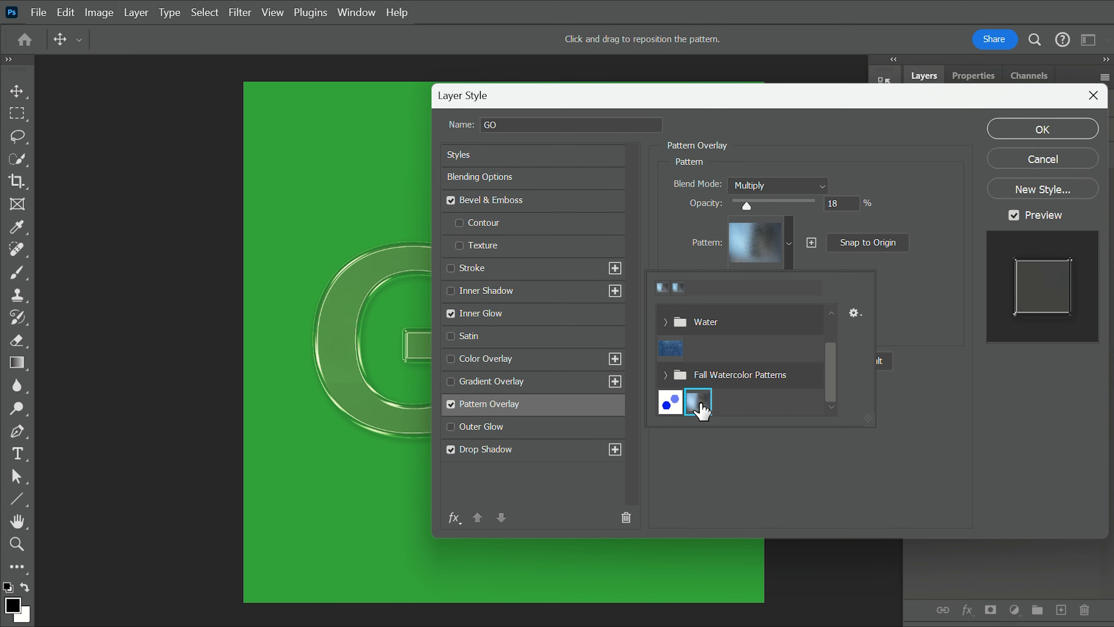
click(924, 203)
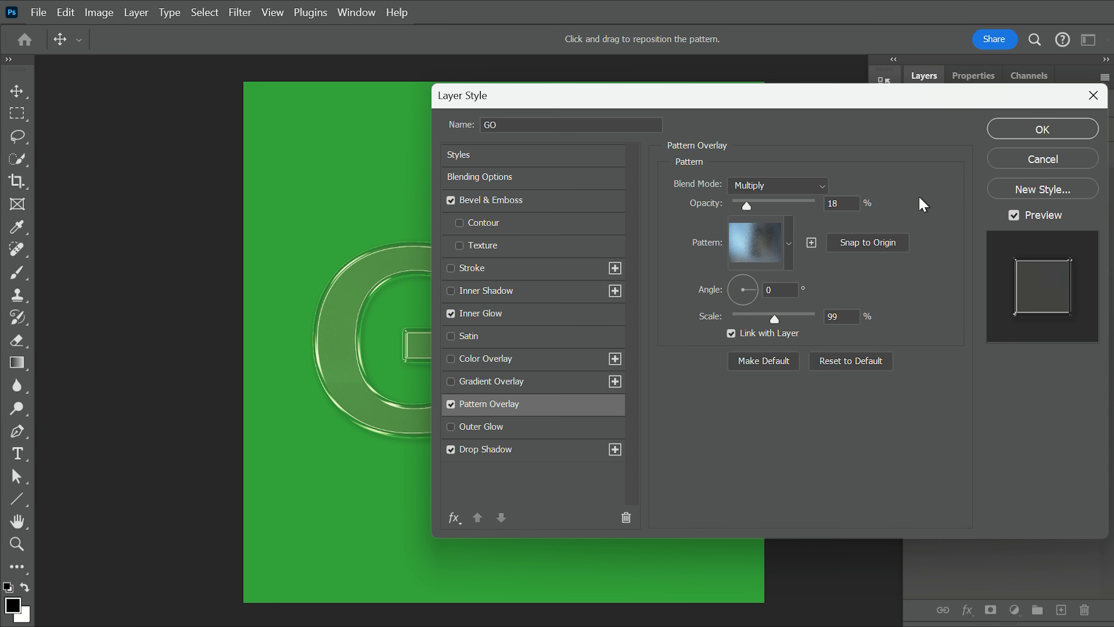
drag(689, 100, 796, 56)
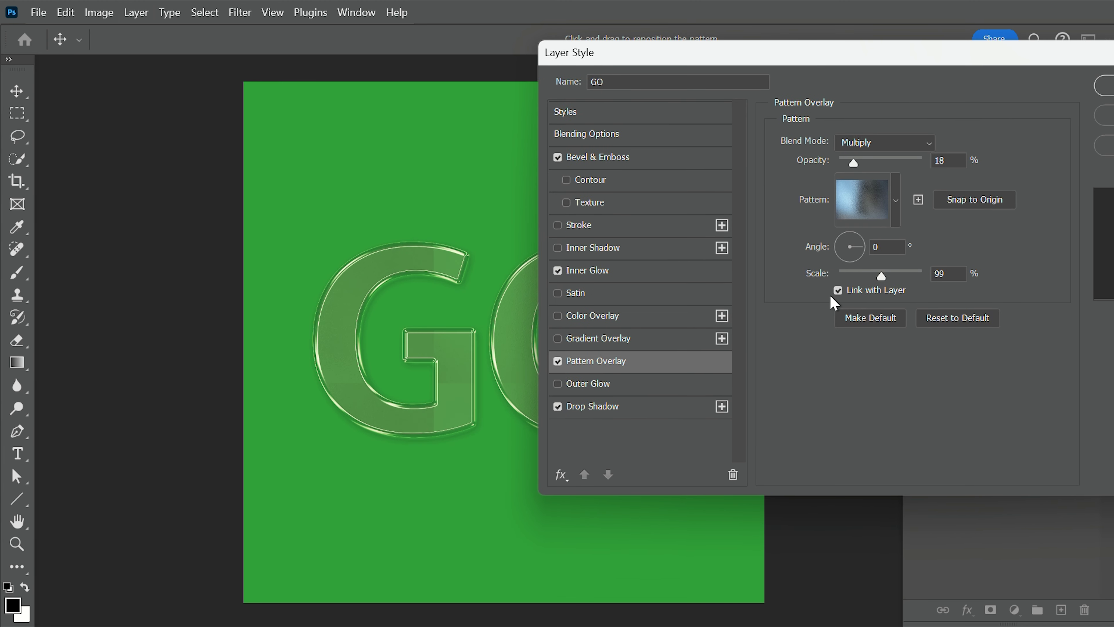
click(968, 205)
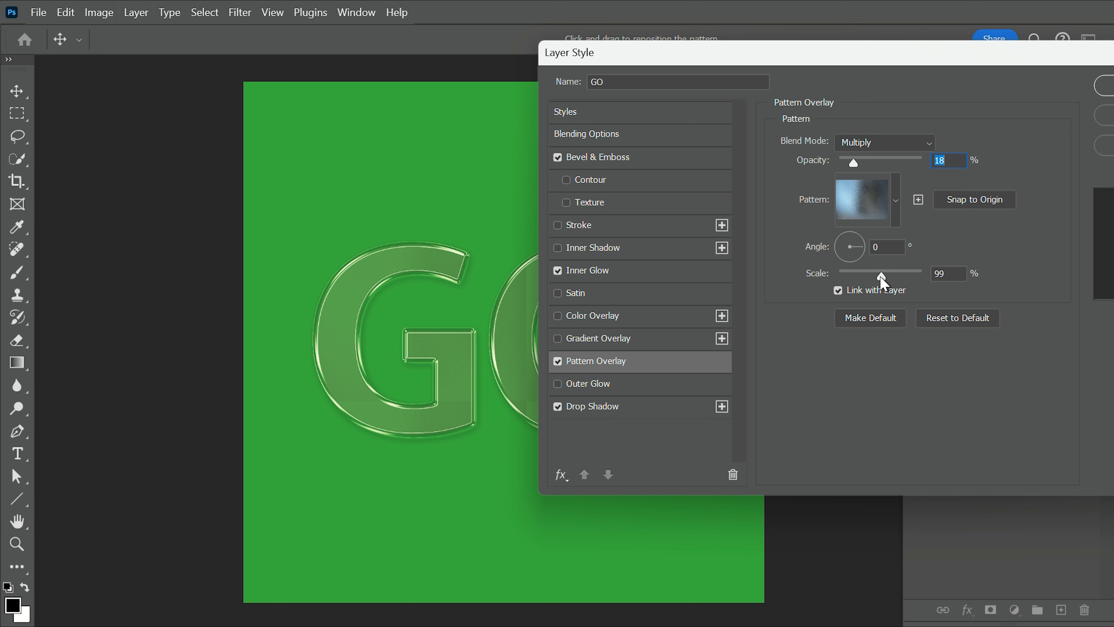
drag(881, 276, 887, 277)
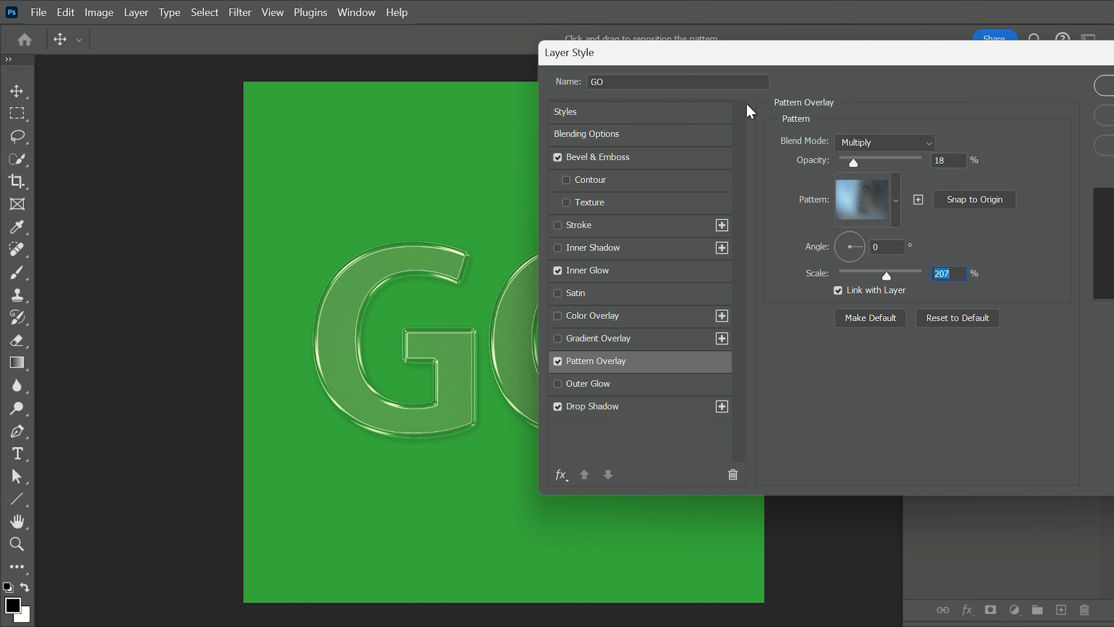
drag(715, 63, 703, 84)
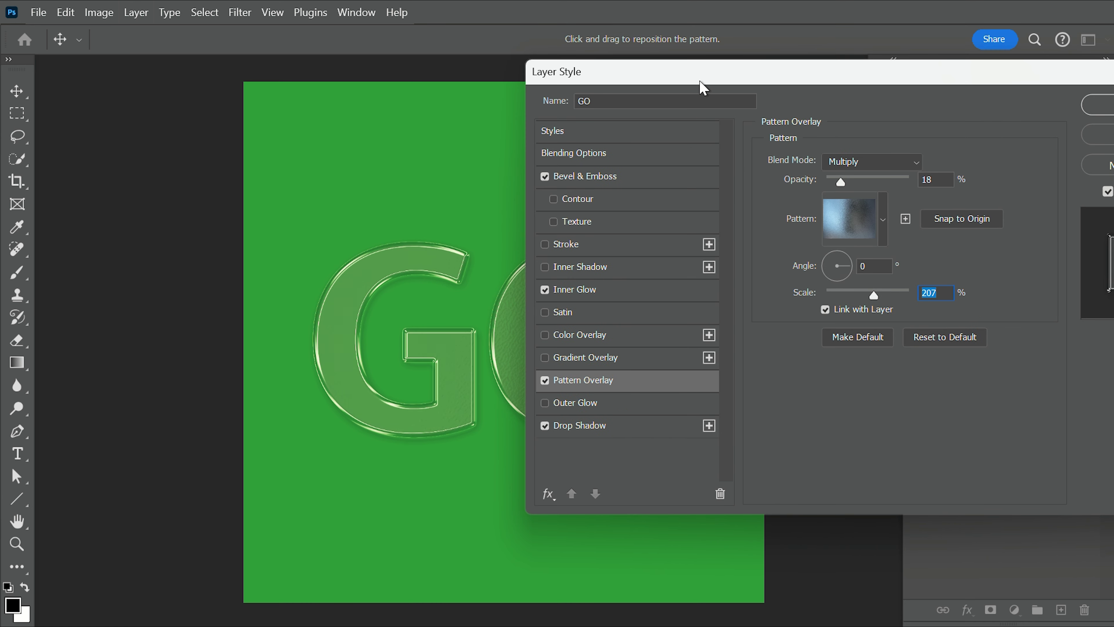
Apply the Layer Style to GO and copy its layer style
key(Return)
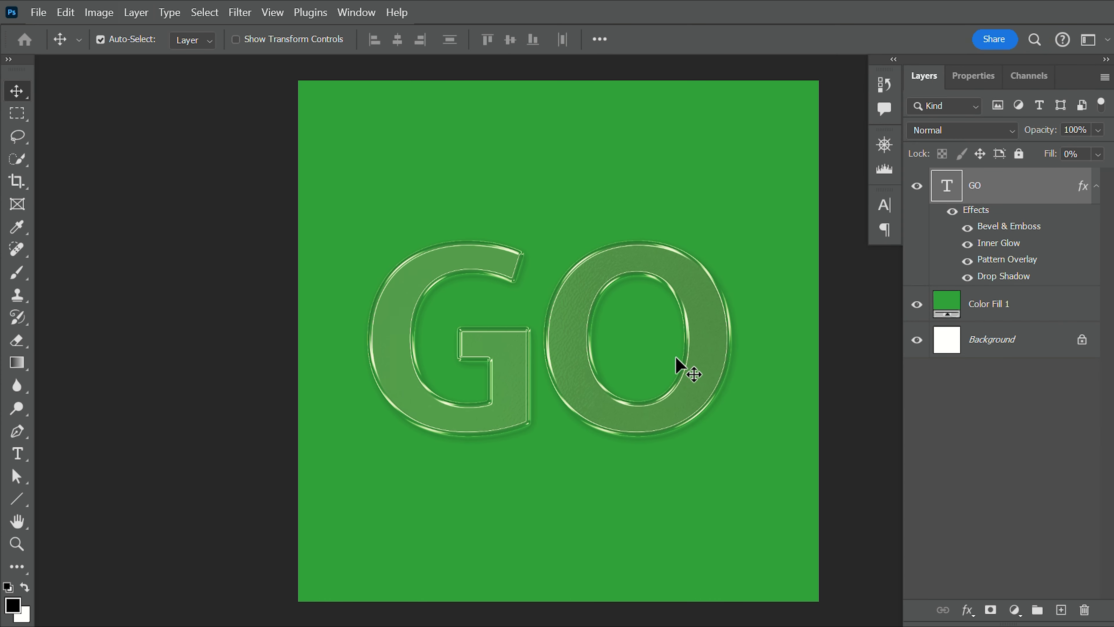
right_click(1036, 189)
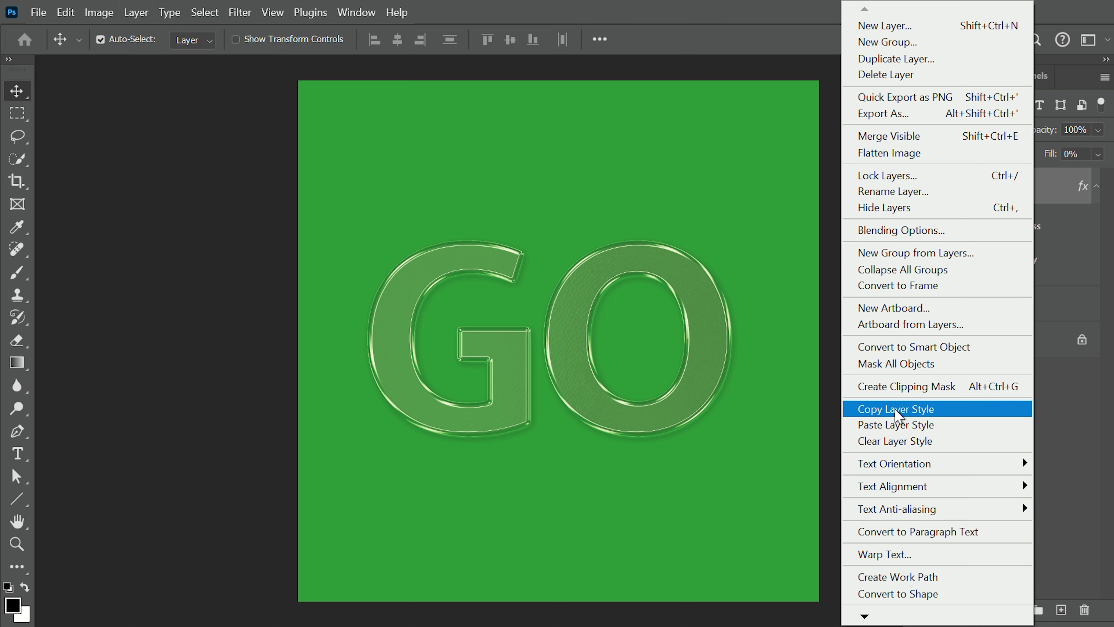
click(895, 409)
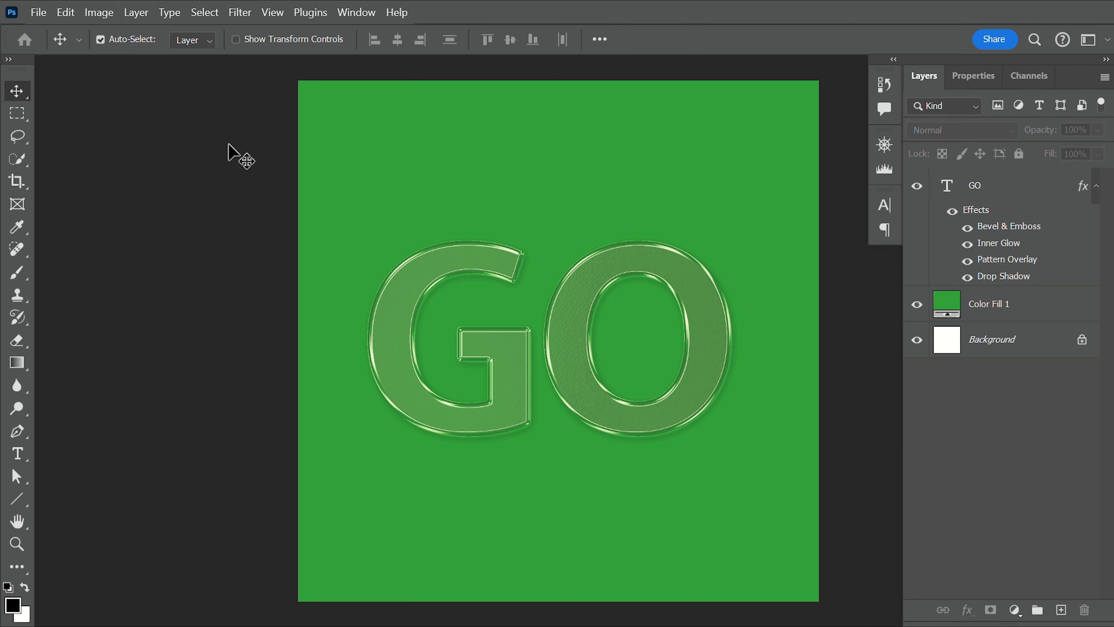
click(619, 261)
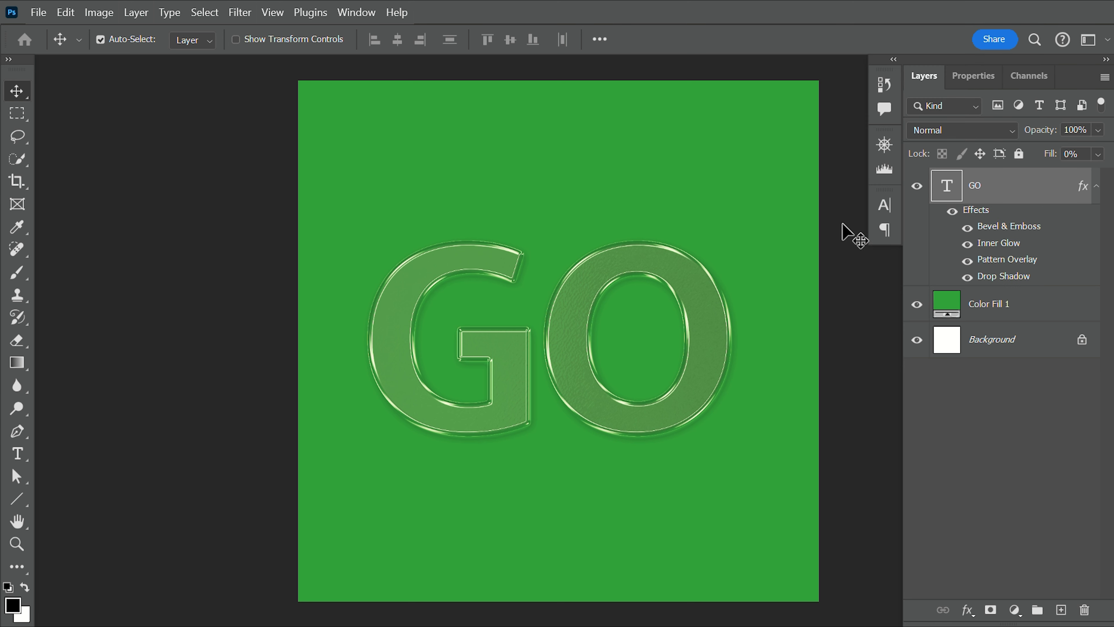
Hide GO, then add white 'DO' text and scale it up across the canvas
click(916, 186)
key(t)
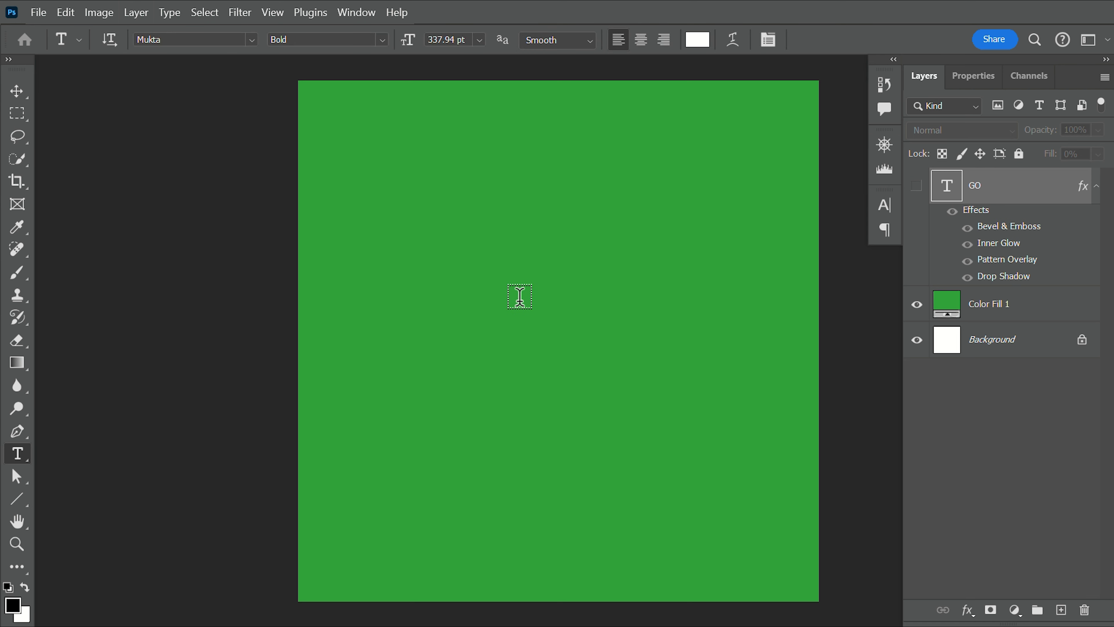
click(519, 298)
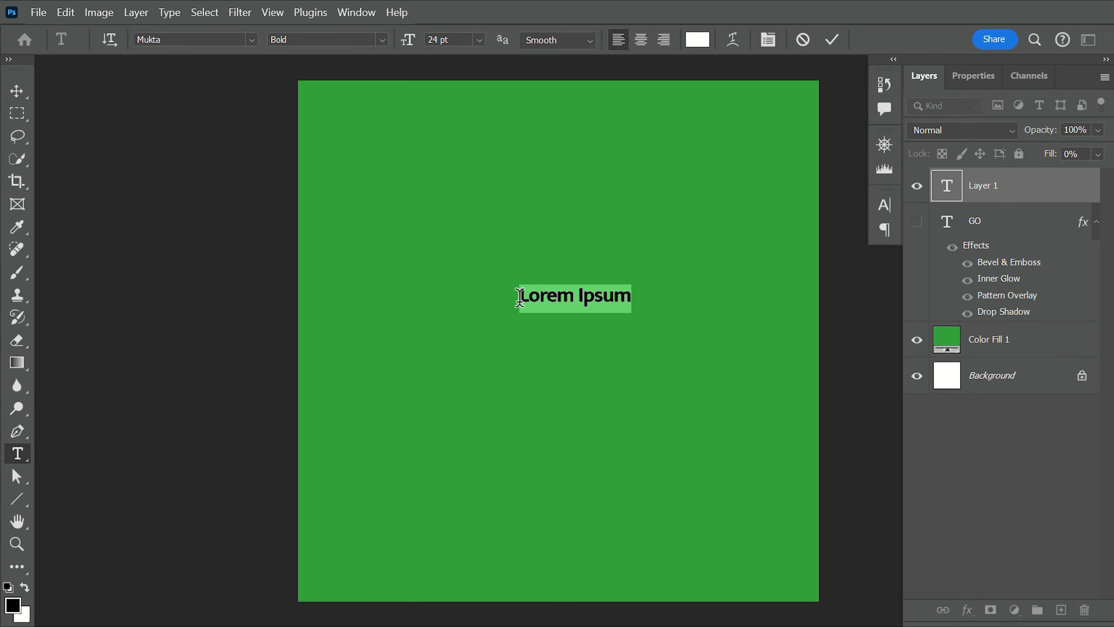
text(DO)
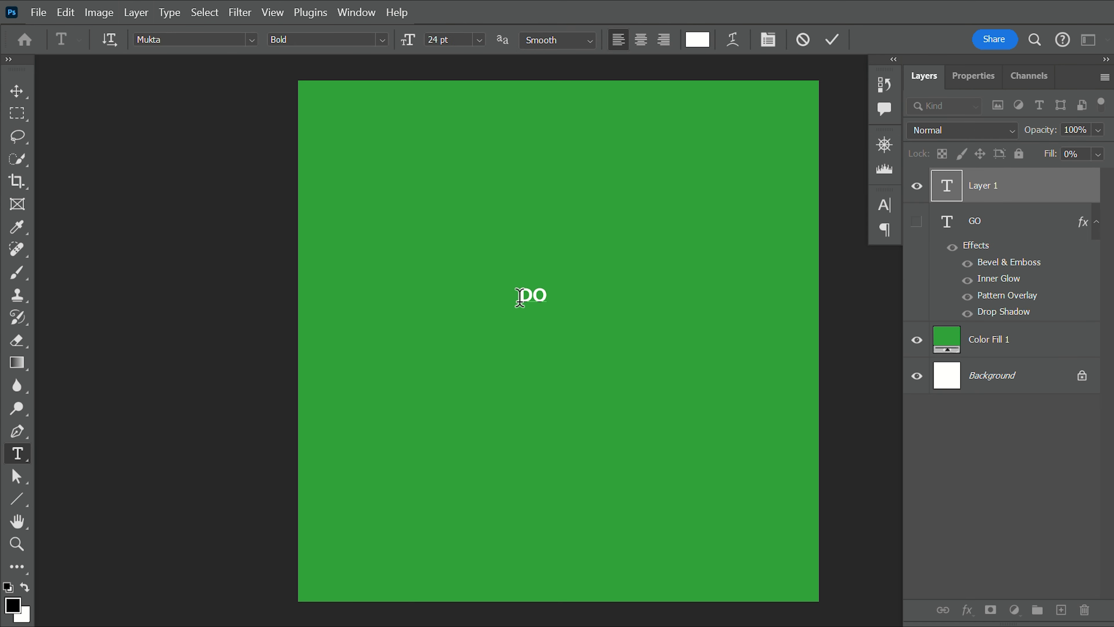
click(16, 90)
key(ctrl+t)
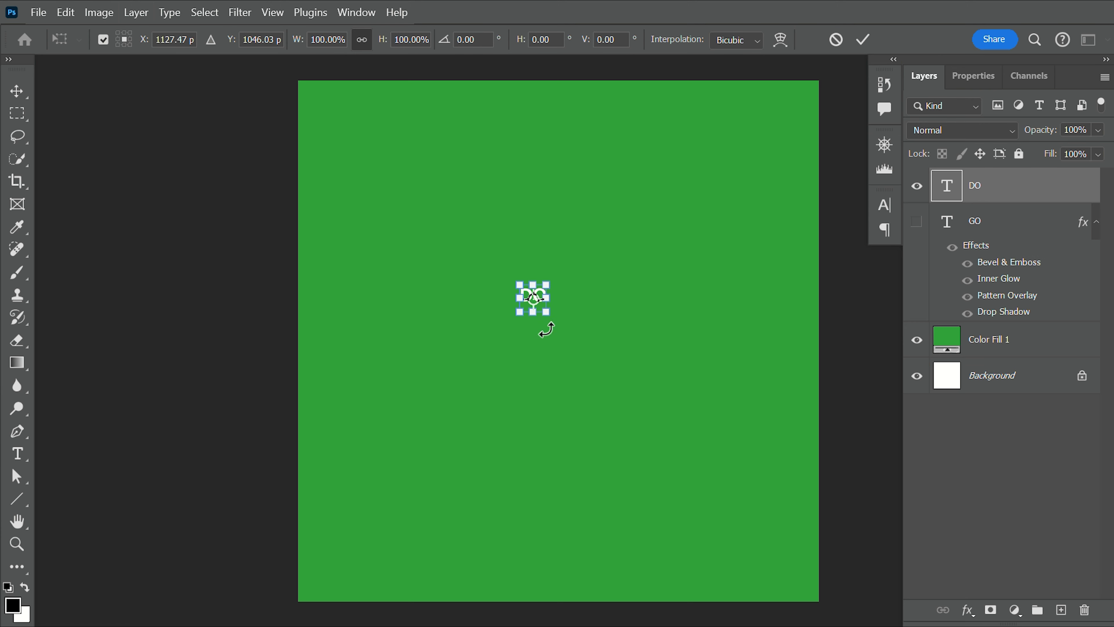
mouse_move(567, 343)
mouse_down()
mouse_move(678, 478)
mouse_move(714, 487)
mouse_up()
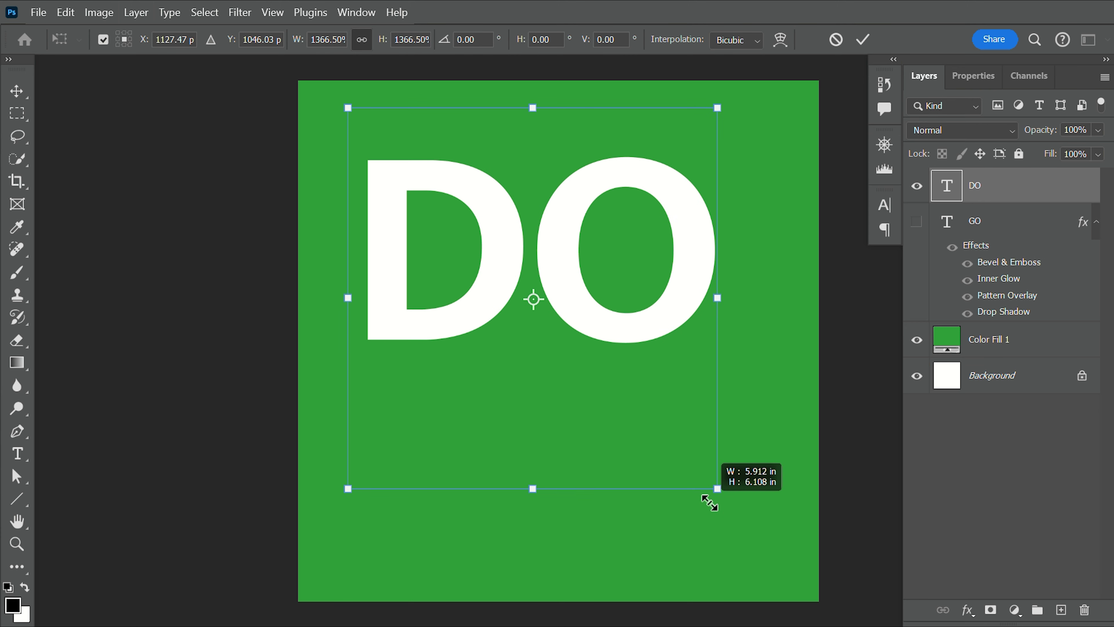
key(Return)
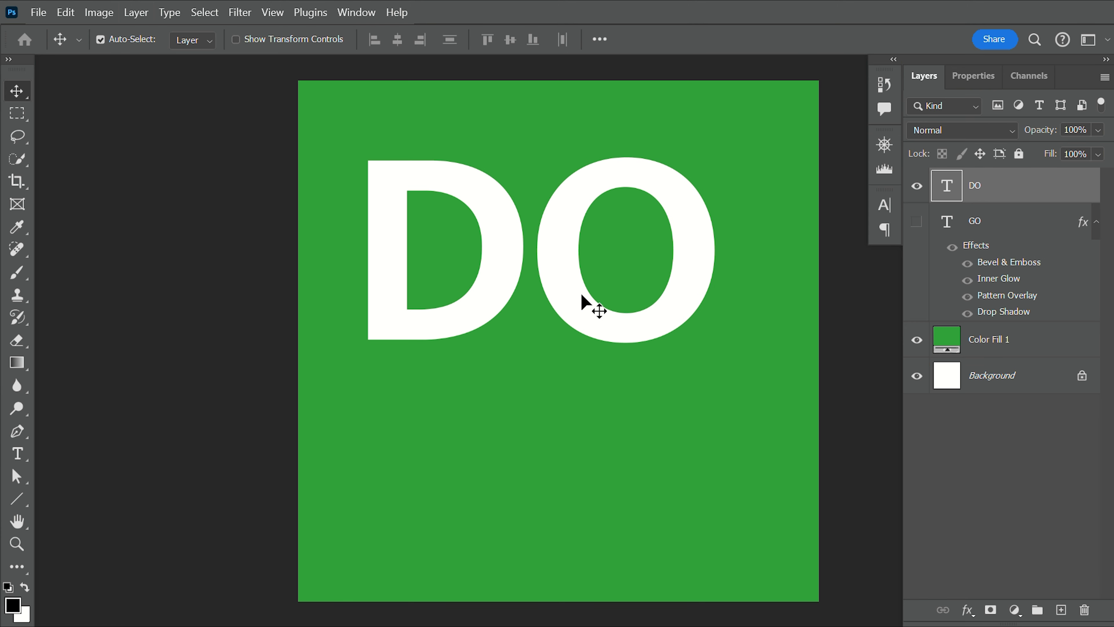
Paste GO's glass layer style onto DO and reopen its Pattern Overlay settings
right_click(1028, 194)
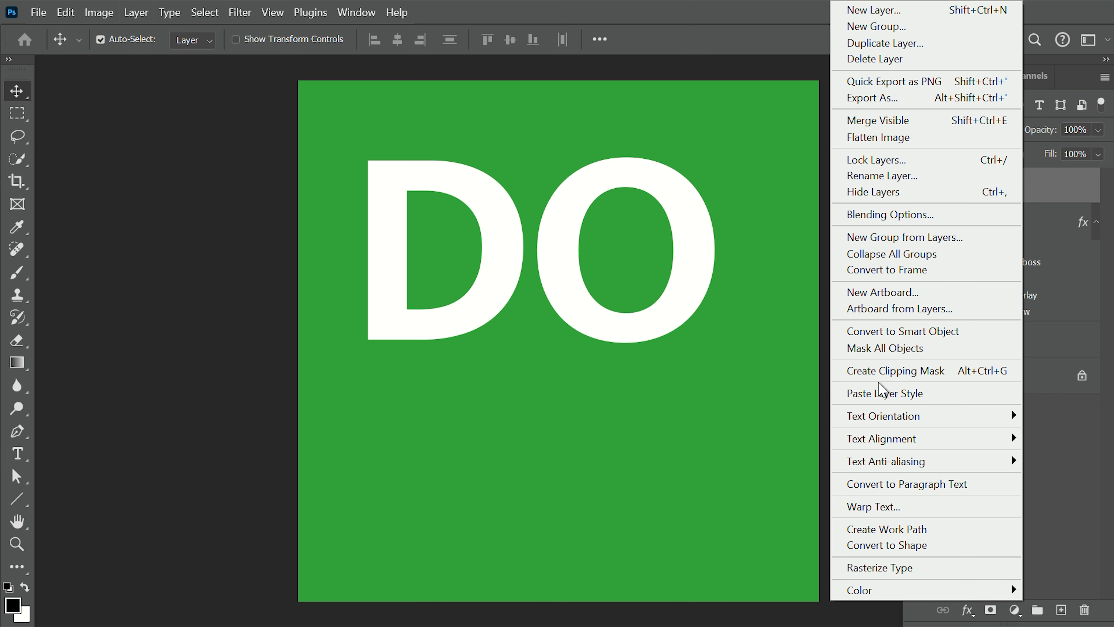
click(885, 394)
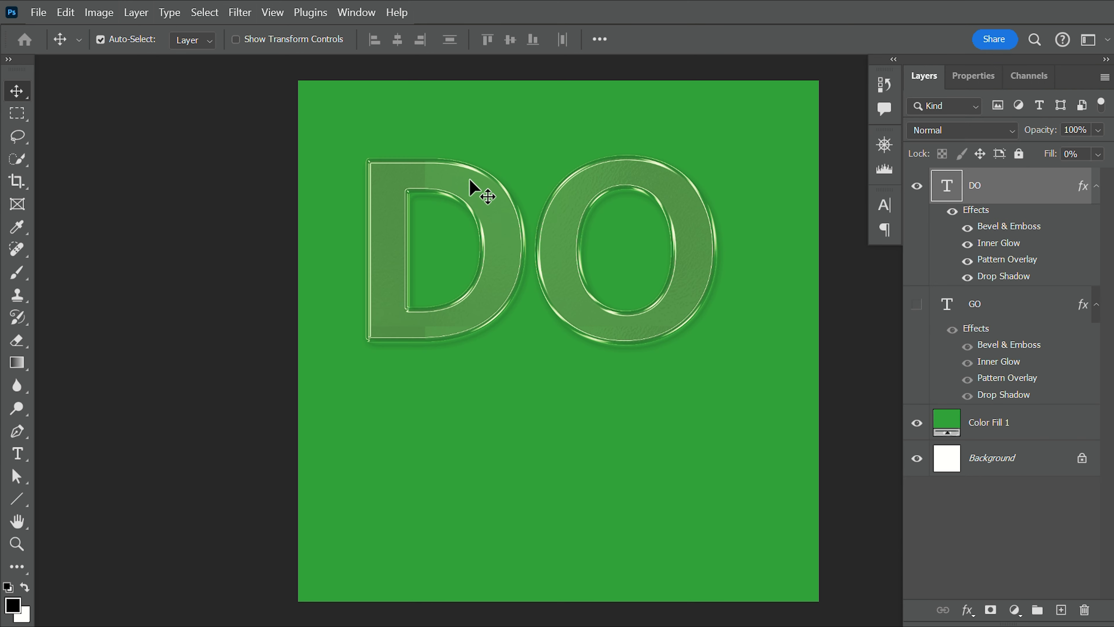
double_click(1016, 189)
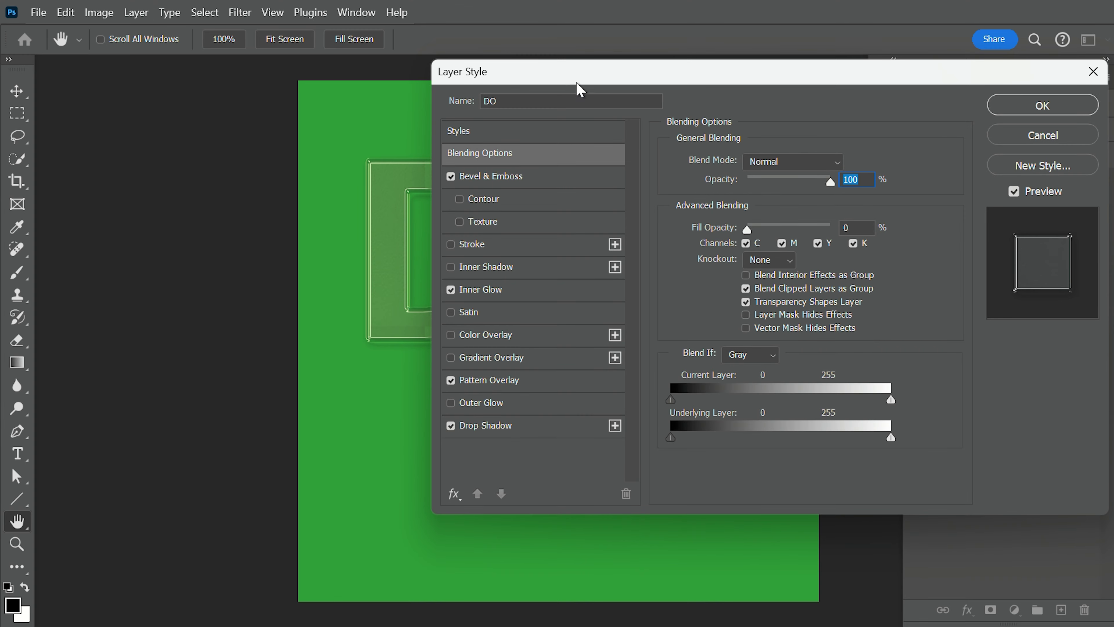
drag(574, 79, 787, 59)
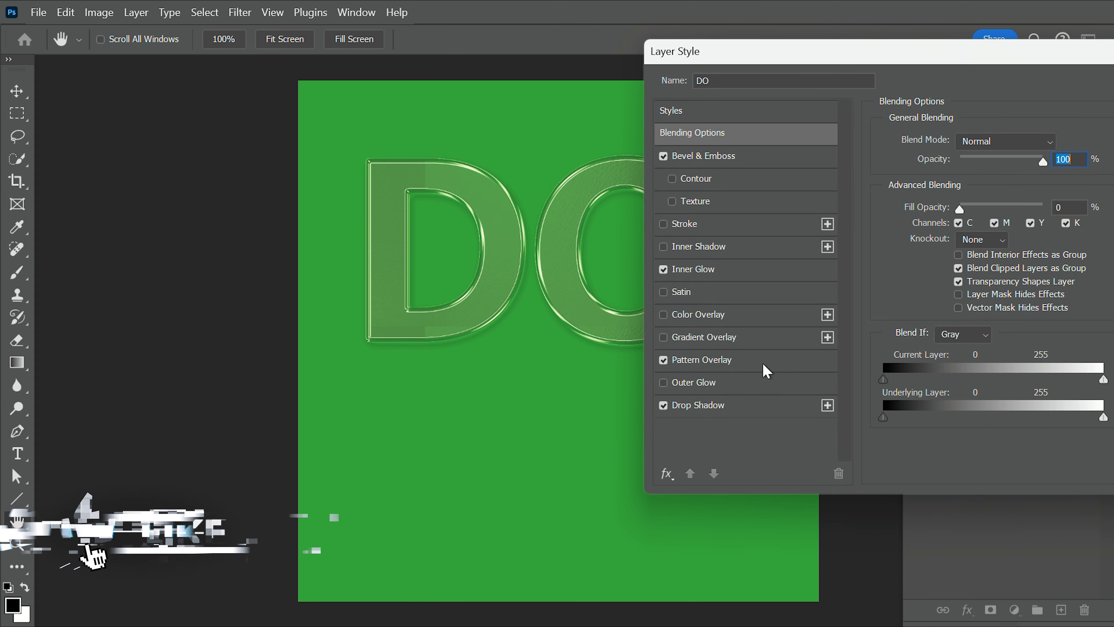
click(785, 360)
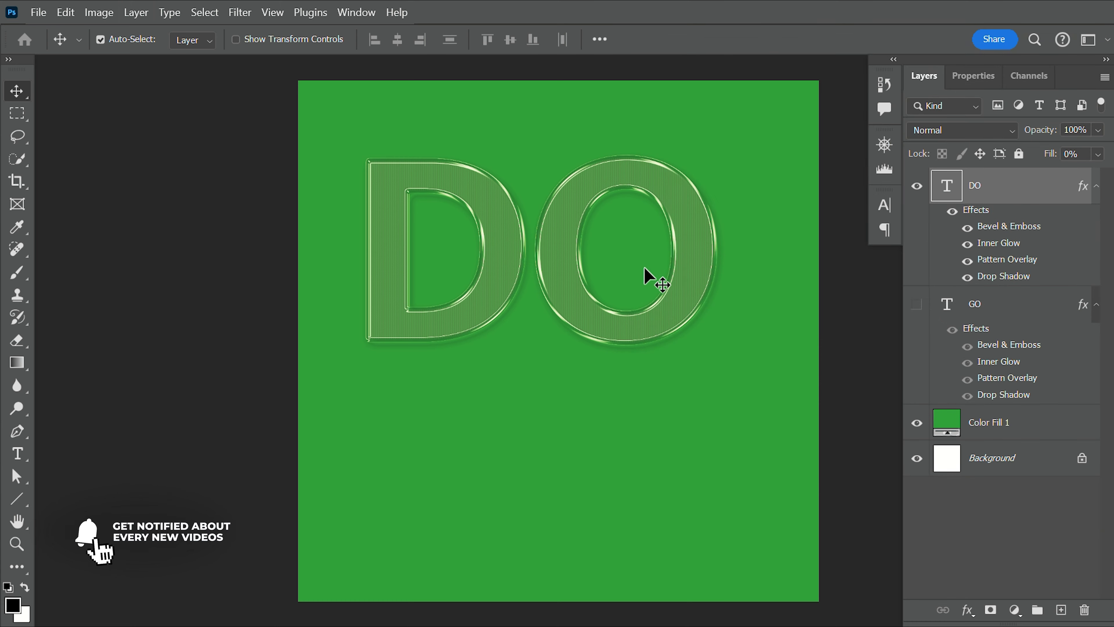
scroll(559, 229, up, 2)
scroll(563, 229, up, 2)
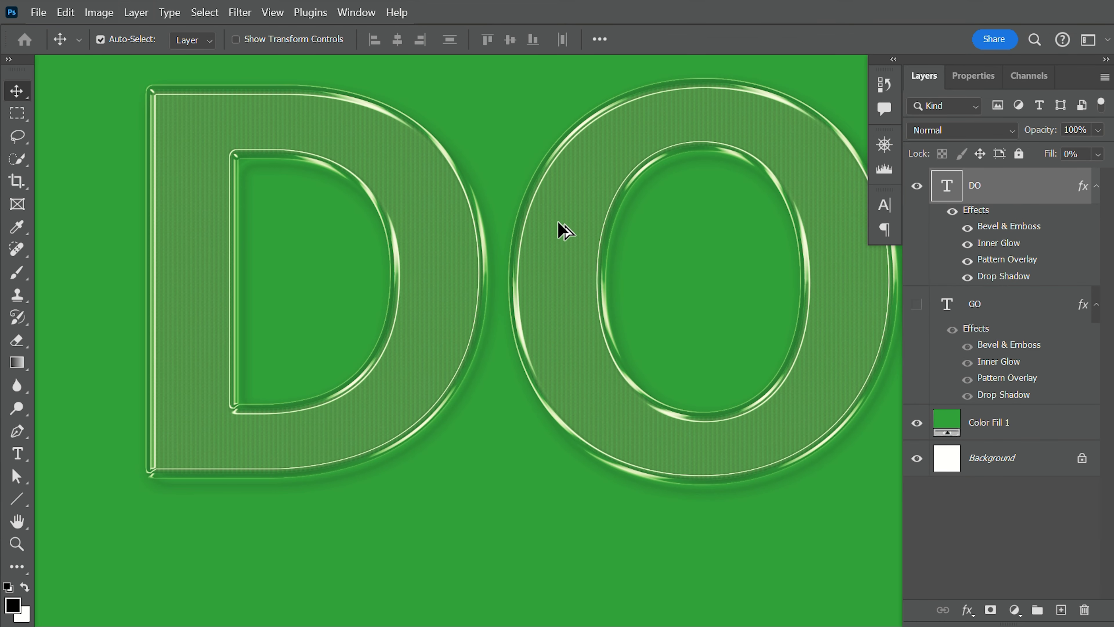